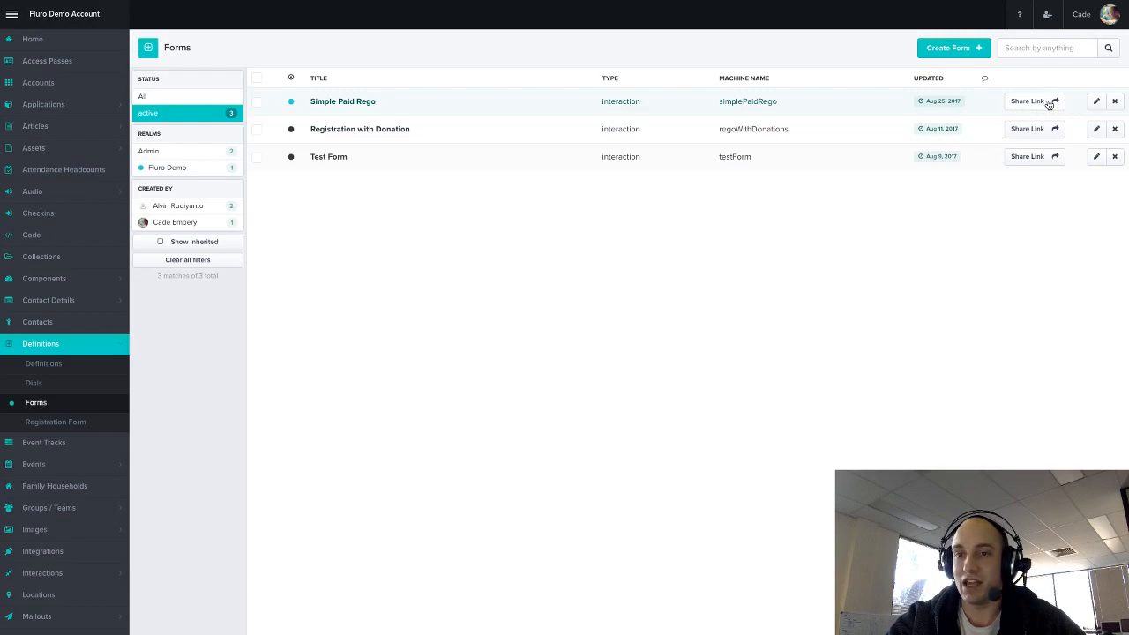
Open the Simple Paid Rego form, review its security and privacy setting in the configuration, and close the form
{"action": "left_click", "coordinate": [1093, 102]}
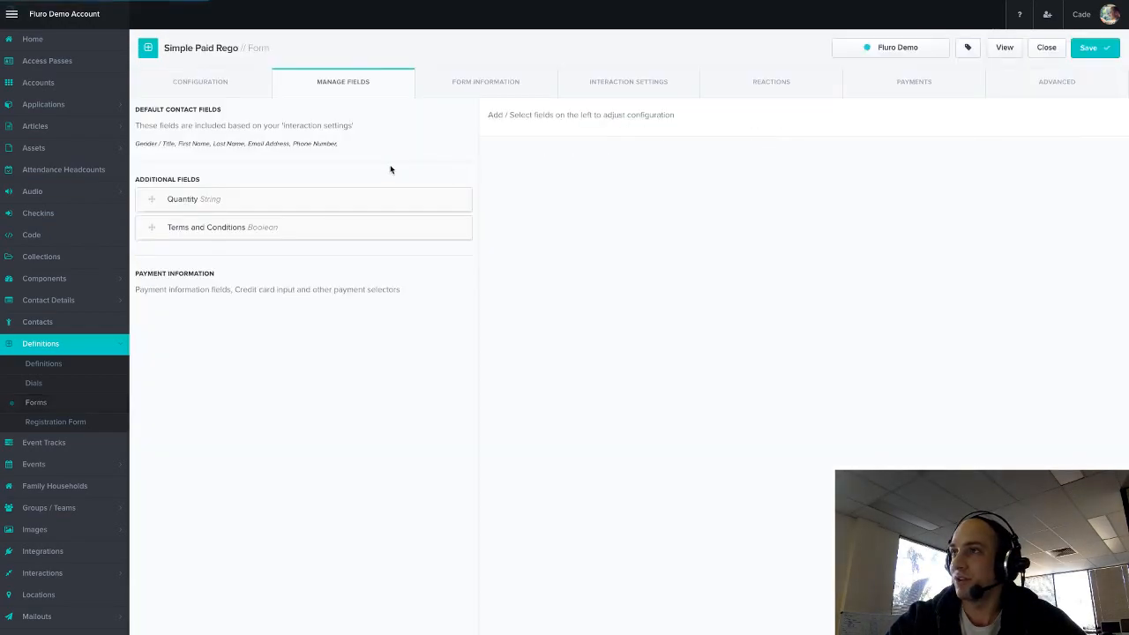
{"action": "left_click", "coordinate": [214, 89]}
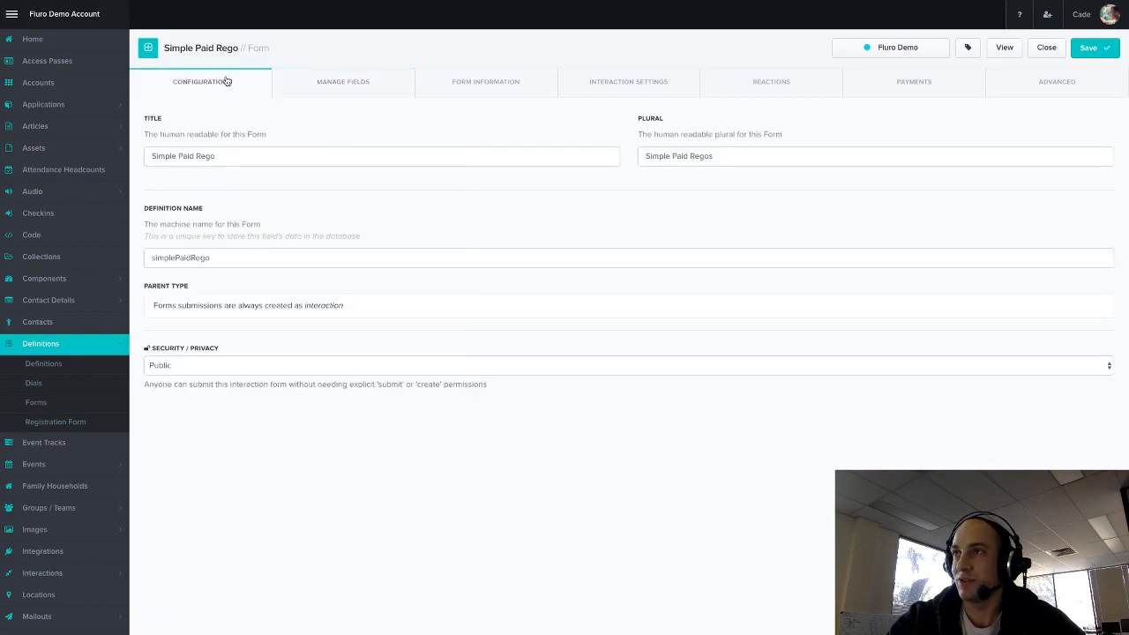
{"action": "left_click", "coordinate": [216, 366]}
{"action": "left_click", "coordinate": [214, 365]}
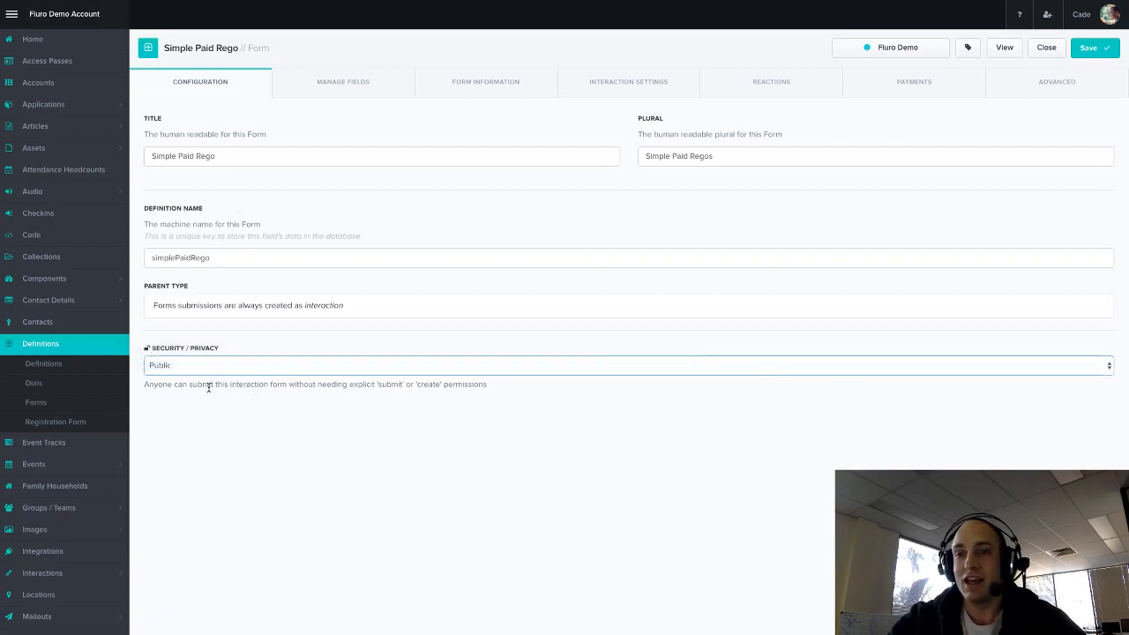
{"action": "left_click_drag", "start_coordinate": [214, 384], "coordinate": [323, 384]}
{"action": "left_click", "coordinate": [265, 384]}
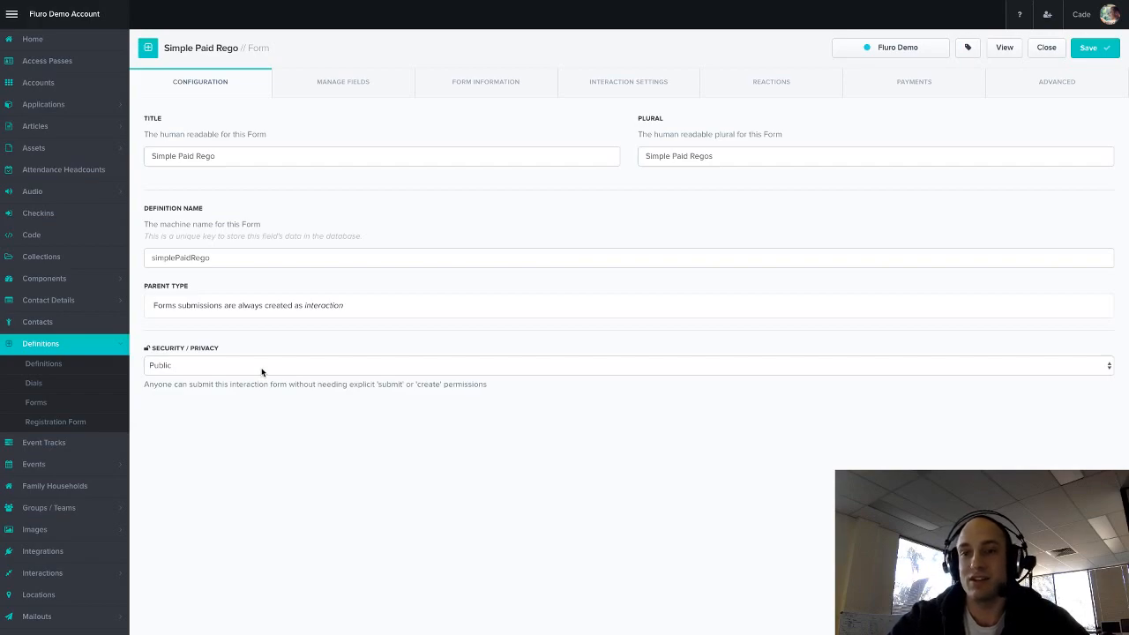
{"action": "left_click", "coordinate": [1045, 48]}
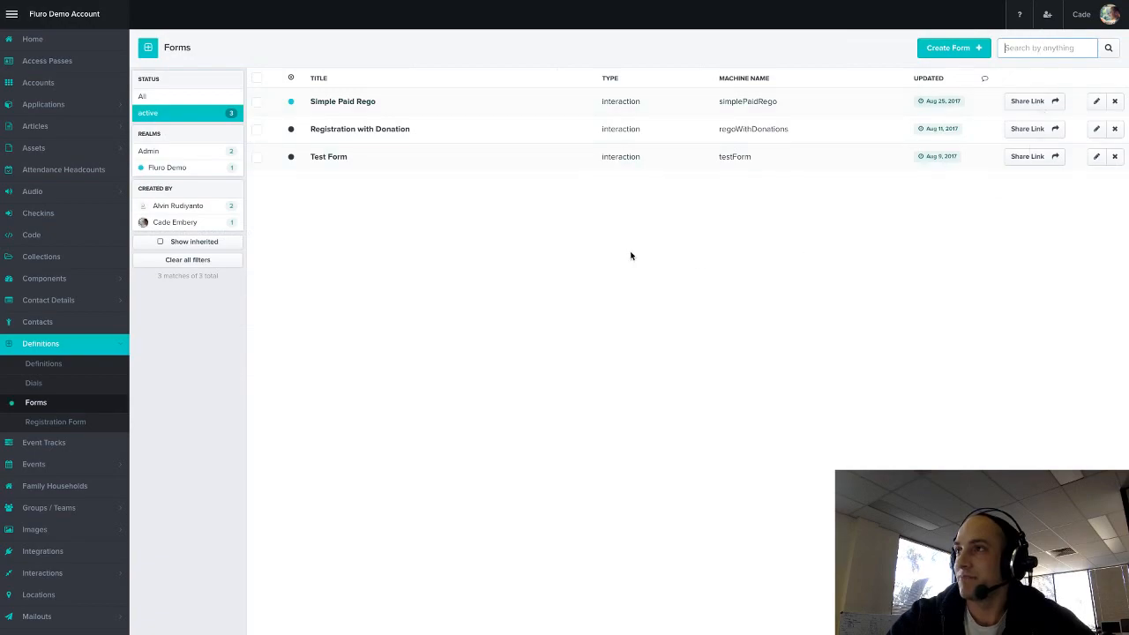
Select all listed forms, view the batch actions available for them, and clear the selection
{"action": "left_click", "coordinate": [257, 78]}
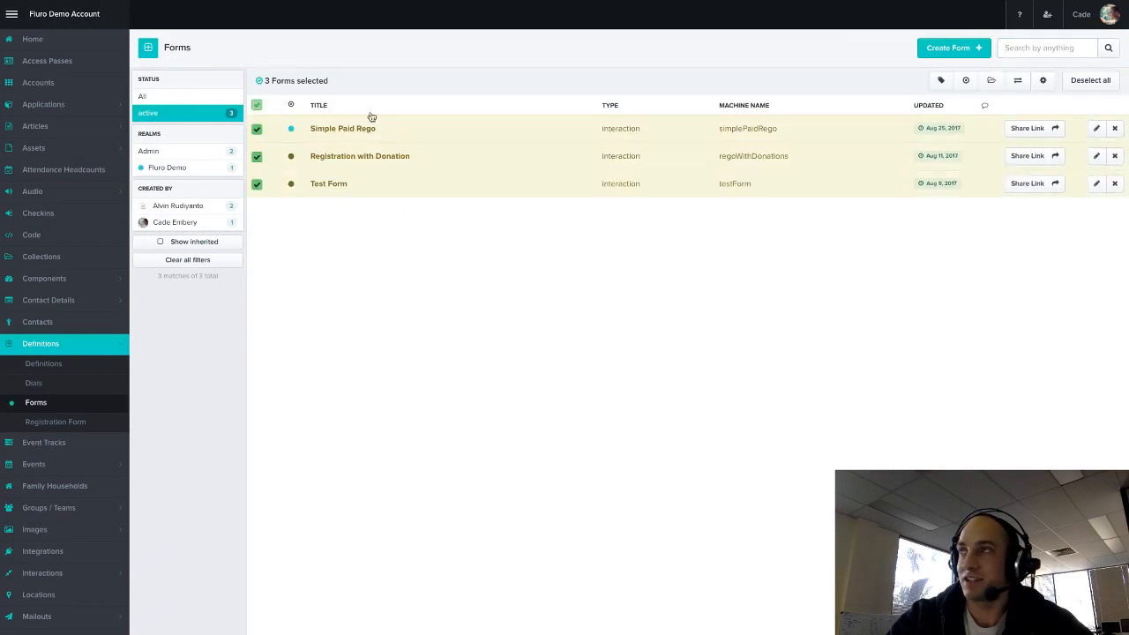
{"action": "left_click", "coordinate": [1042, 80]}
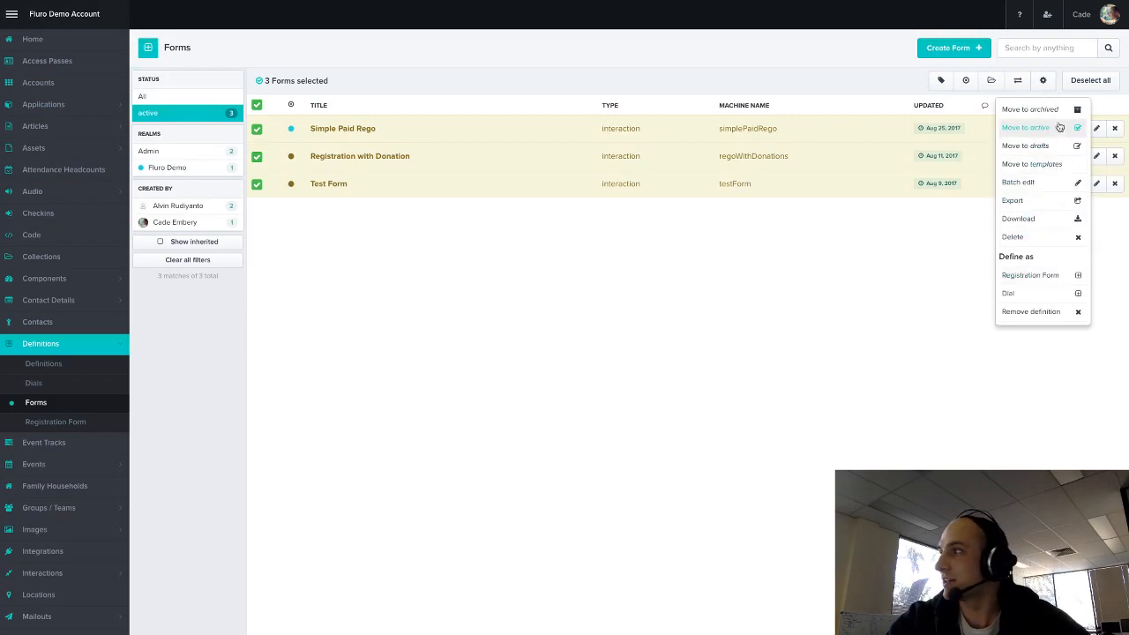
{"action": "left_click", "coordinate": [1042, 80]}
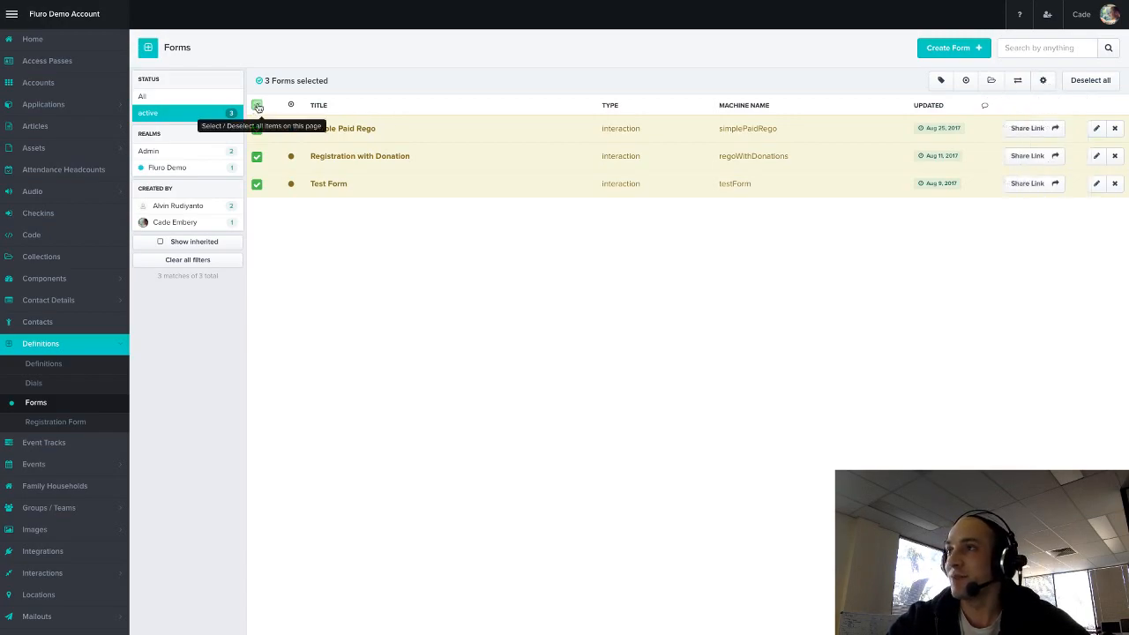
{"action": "left_click", "coordinate": [256, 106]}
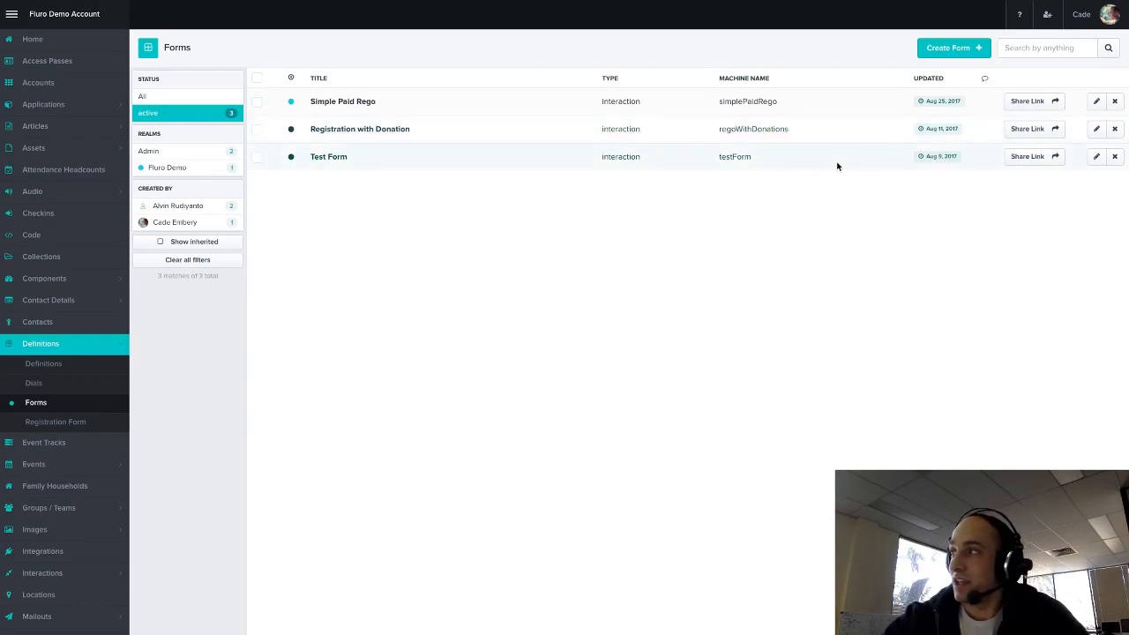
Copy the short share link of the Simple Paid Rego form
{"action": "left_click", "coordinate": [1038, 103]}
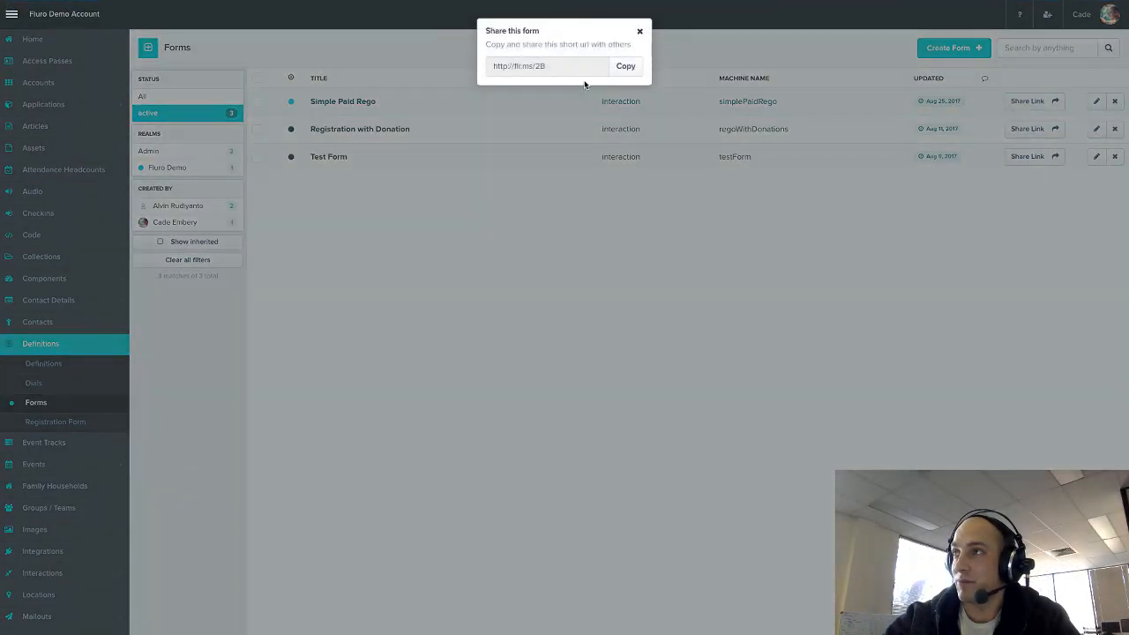
{"action": "mouse_move", "coordinate": [494, 66]}
{"action": "left_mouse_down"}
{"action": "mouse_move", "coordinate": [533, 66]}
{"action": "mouse_move", "coordinate": [493, 68]}
{"action": "left_mouse_up"}
{"action": "left_click", "coordinate": [539, 67]}
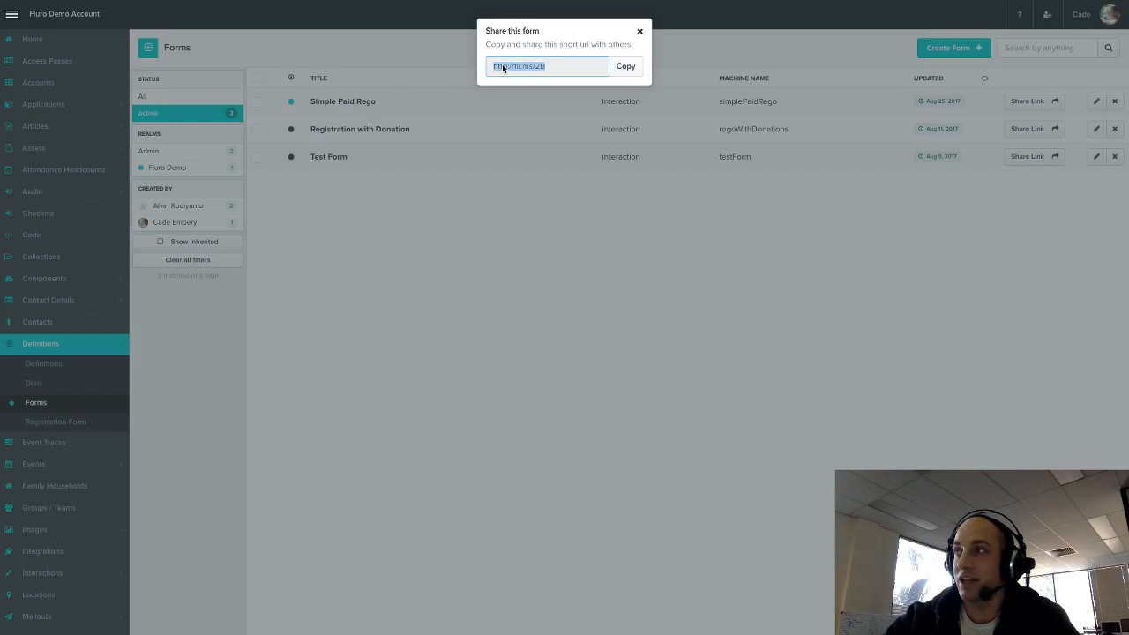
{"action": "left_click", "coordinate": [625, 69]}
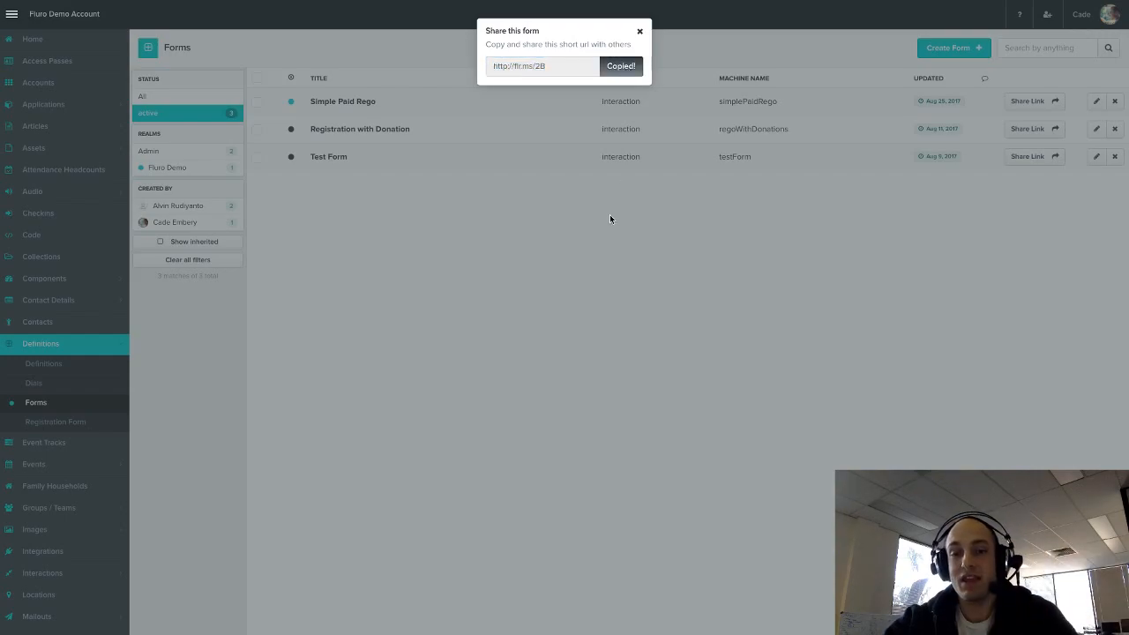
Open the copied link in a new browser tab and look over the public form page
{"action": "left_click", "coordinate": [594, 325]}
{"action": "key", "text": "super+t"}
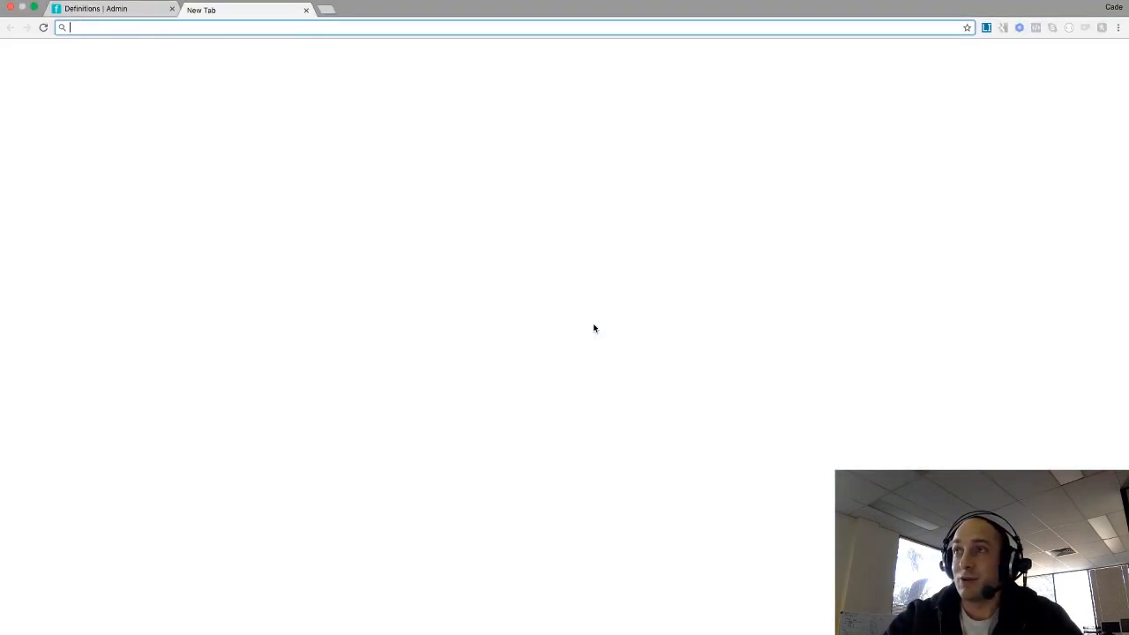
{"action": "key", "text": "super+v"}
{"action": "key", "text": "Return"}
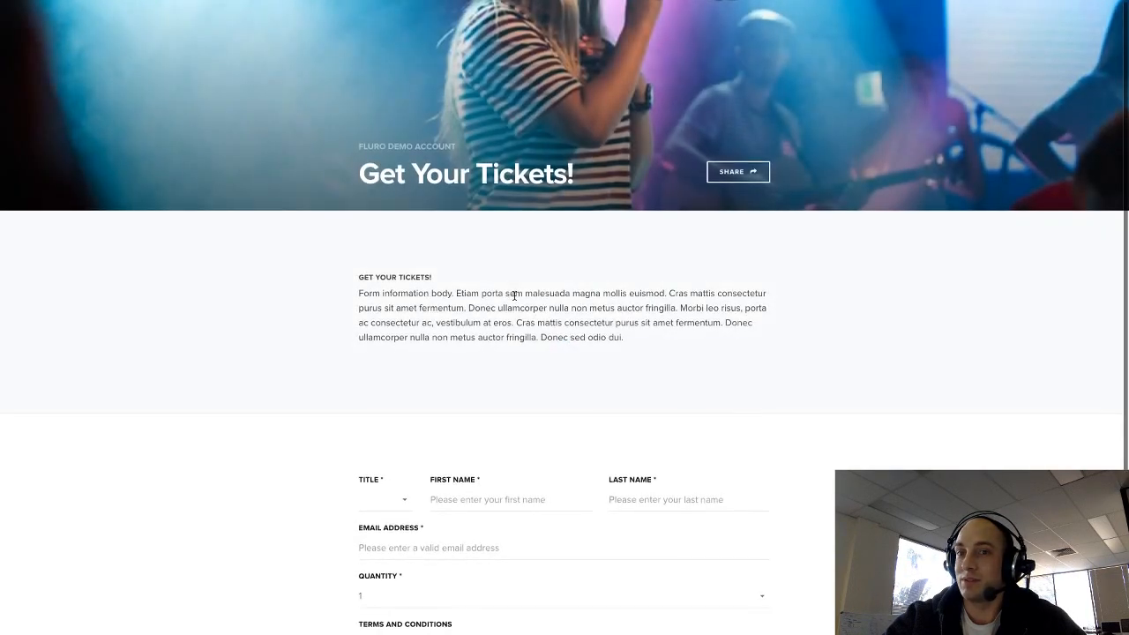
{"action": "scroll", "coordinate": [576, 234], "scroll_direction": "down", "scroll_amount": 3}
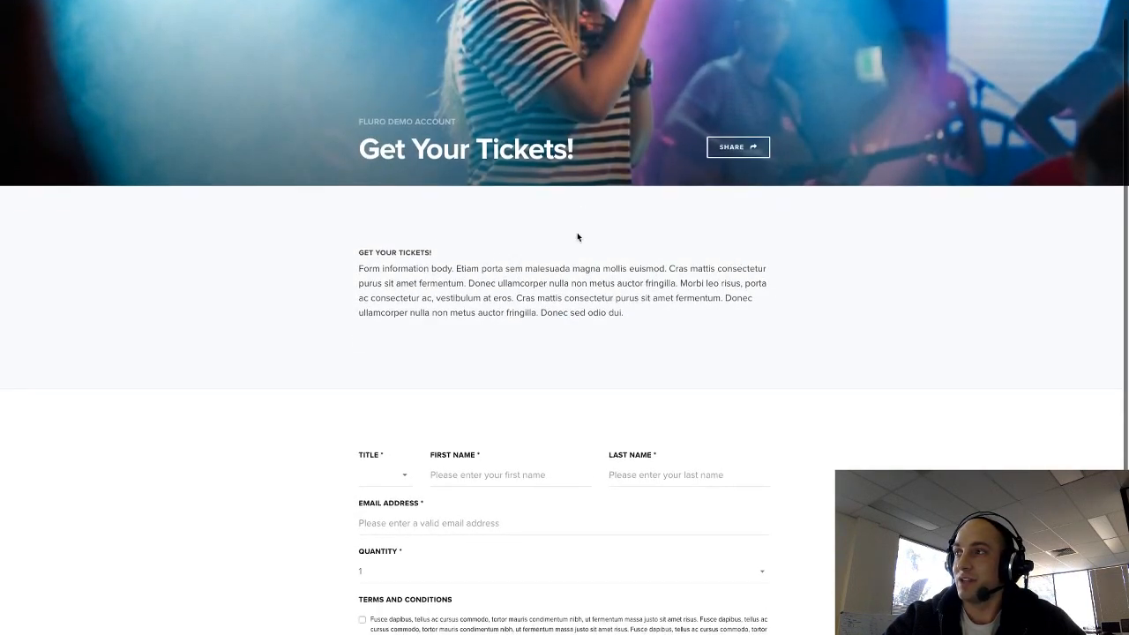
{"action": "scroll", "coordinate": [484, 75], "scroll_direction": "up", "scroll_amount": 2}
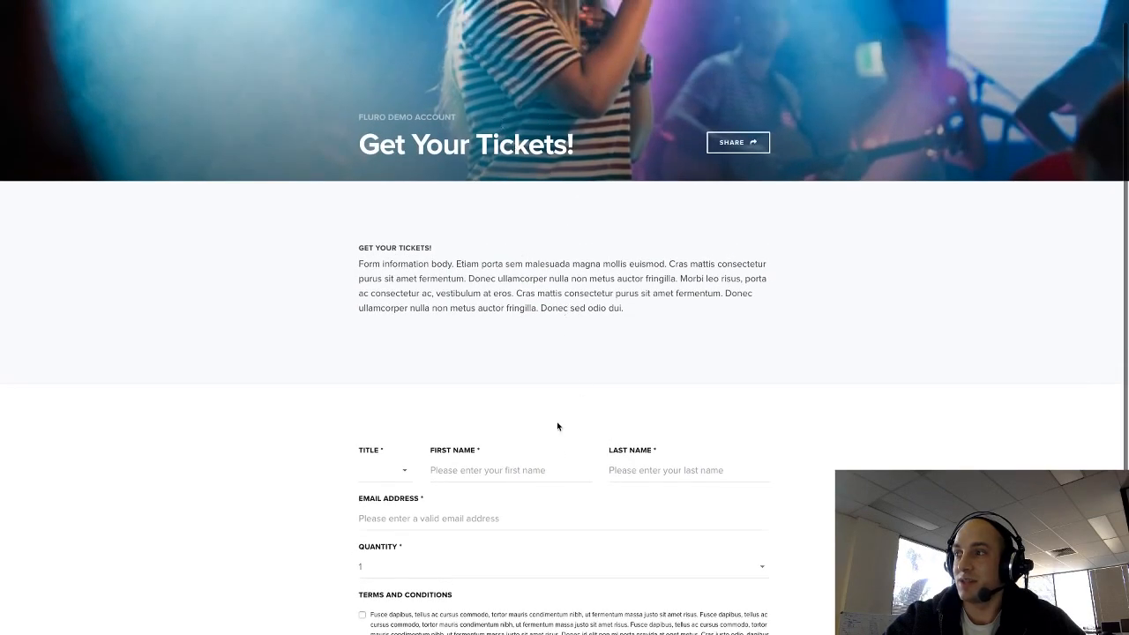
{"action": "scroll", "coordinate": [557, 421], "scroll_direction": "down", "scroll_amount": 4}
{"action": "scroll", "coordinate": [557, 416], "scroll_direction": "up", "scroll_amount": 5}
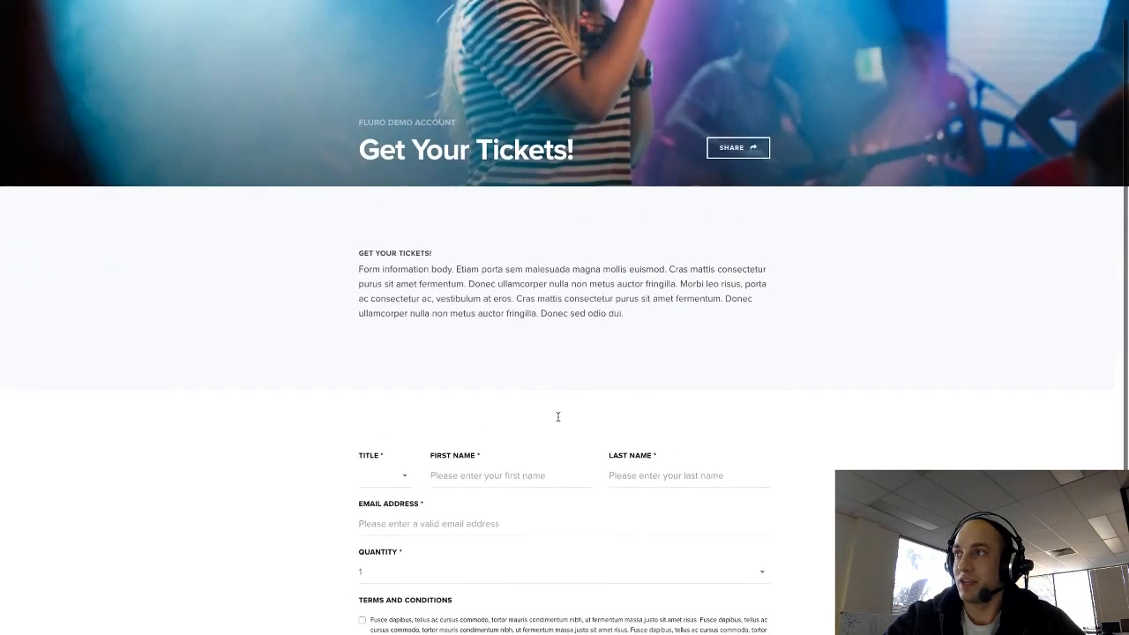
Back in the Fluro admin, review the Simple Paid Rego form's display title, main image, description and thank you message, and close the form
{"action": "left_click", "coordinate": [140, 27]}
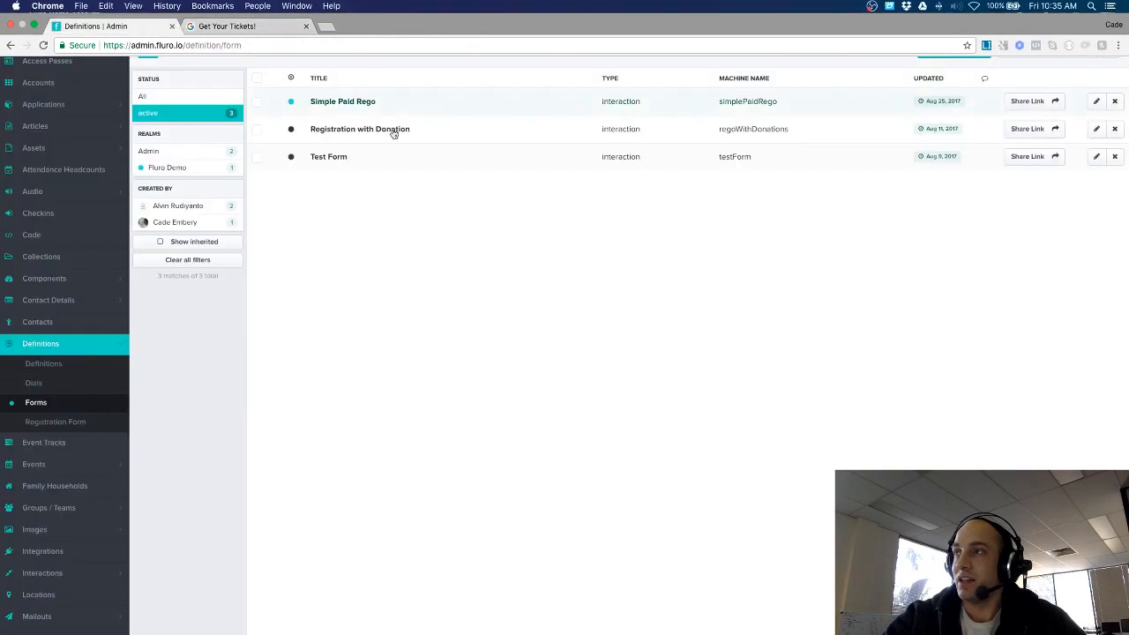
{"action": "left_click", "coordinate": [532, 113]}
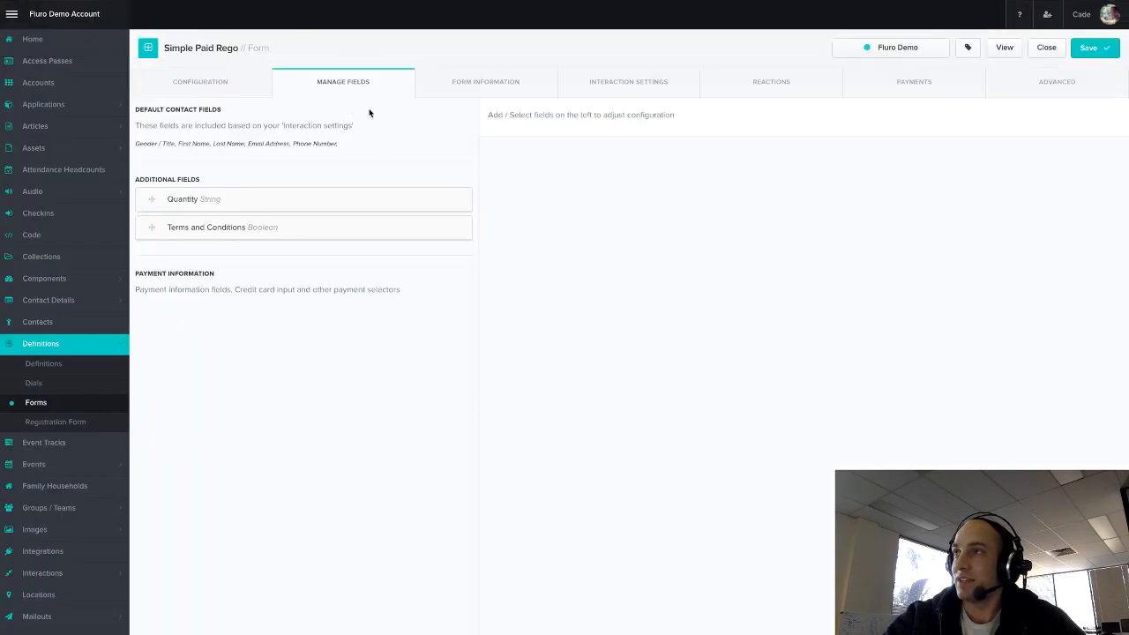
{"action": "left_click", "coordinate": [476, 84]}
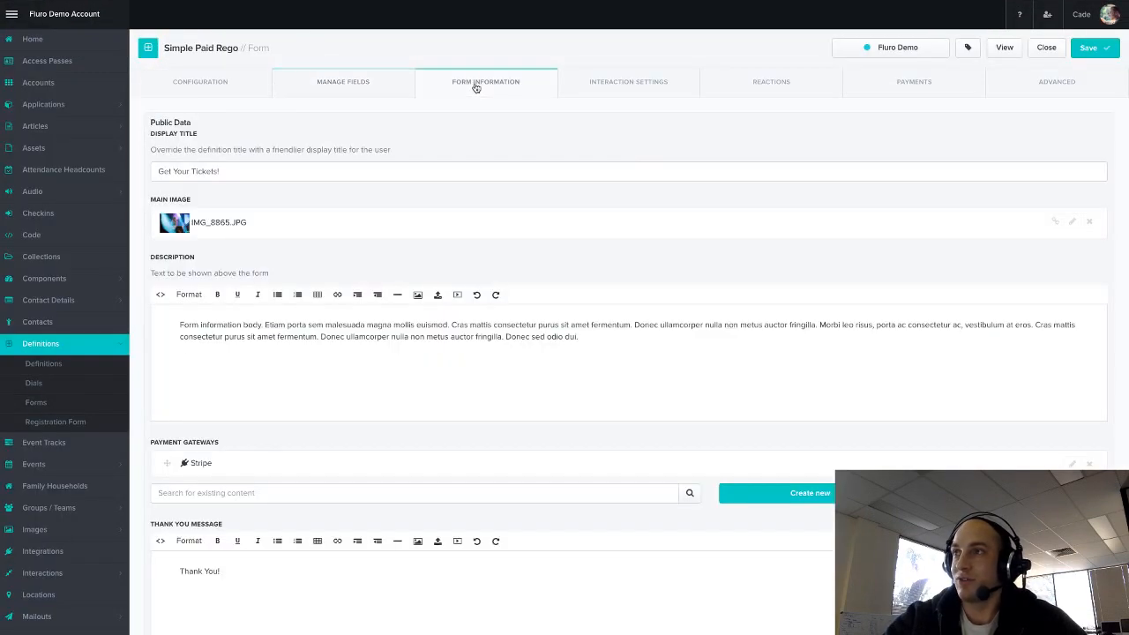
{"action": "triple_click", "coordinate": [232, 173]}
{"action": "left_click", "coordinate": [256, 191]}
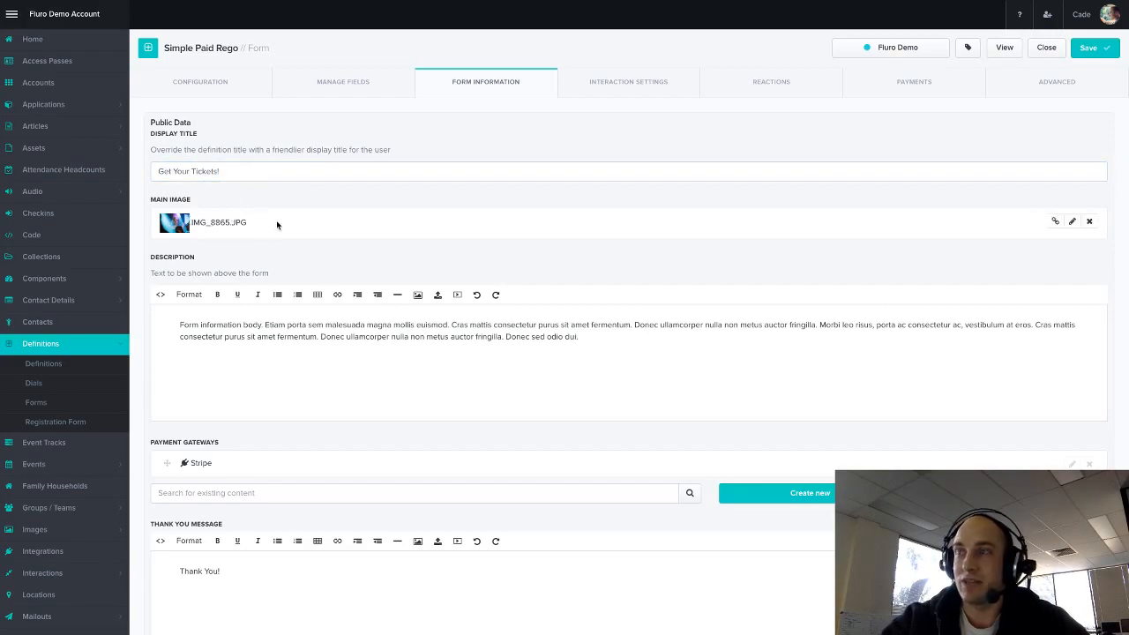
{"action": "triple_click", "coordinate": [220, 325]}
{"action": "left_click", "coordinate": [275, 353]}
{"action": "scroll", "coordinate": [277, 355], "scroll_direction": "down", "scroll_amount": 1}
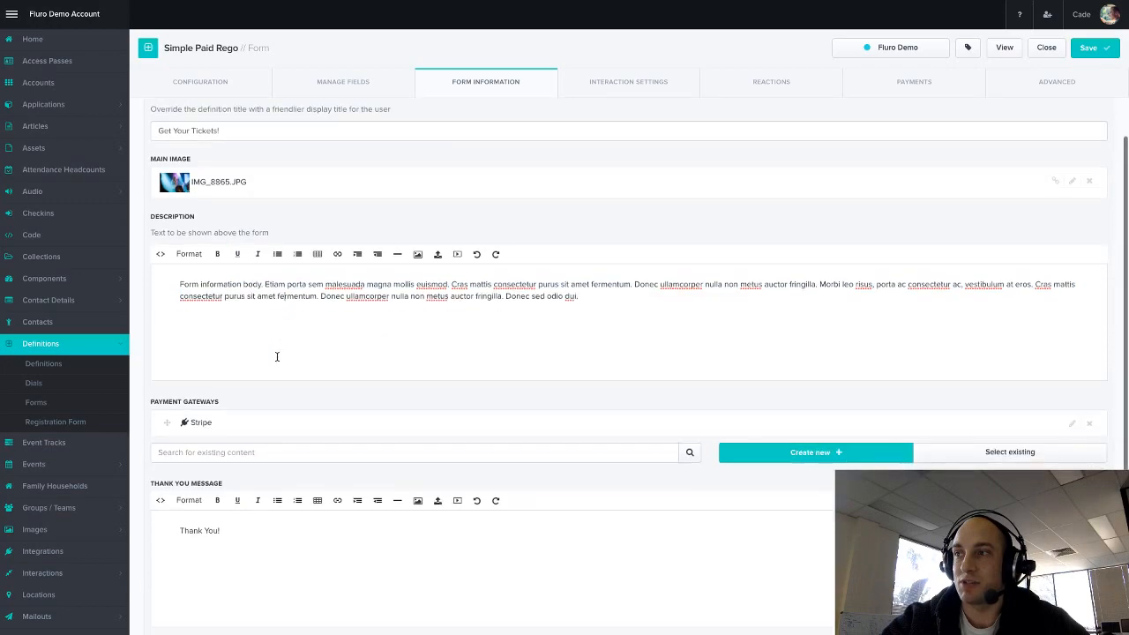
{"action": "left_click_drag", "start_coordinate": [255, 547], "coordinate": [176, 530]}
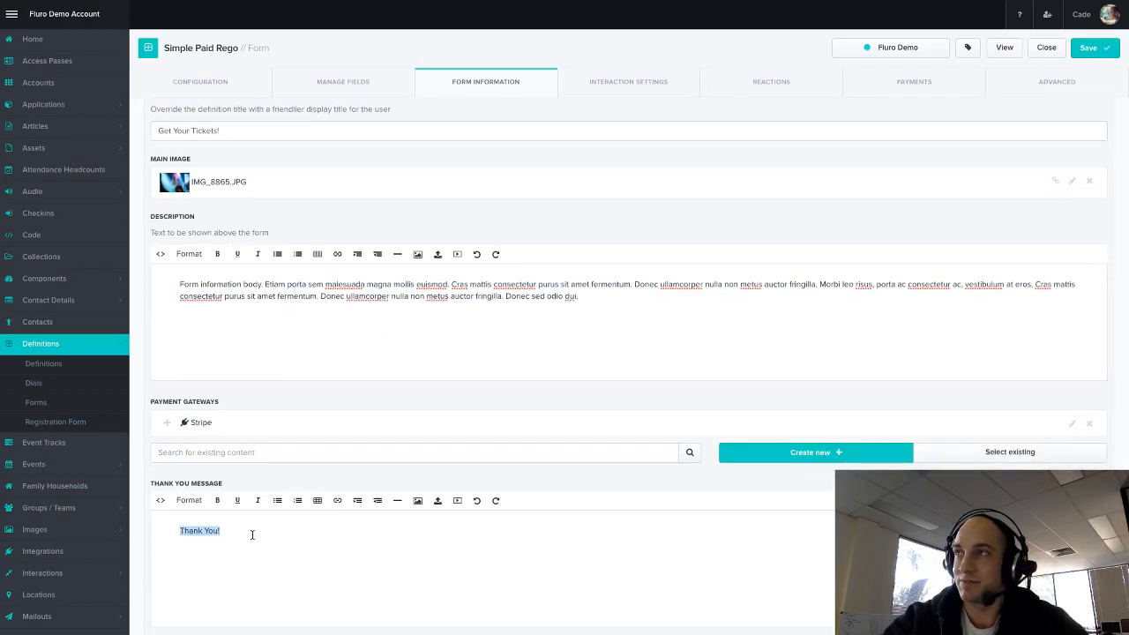
{"action": "left_click", "coordinate": [1036, 53]}
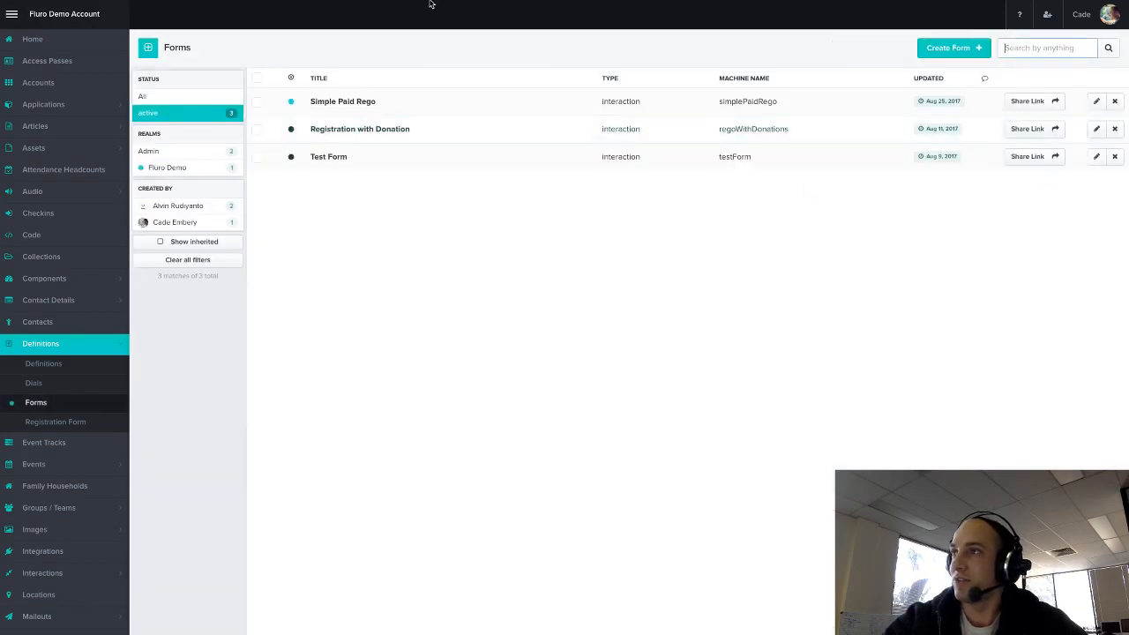
Copy the Simple Paid Rego form's share link again and close the sharing dialog
{"action": "left_click", "coordinate": [1046, 104]}
{"action": "left_click", "coordinate": [620, 66]}
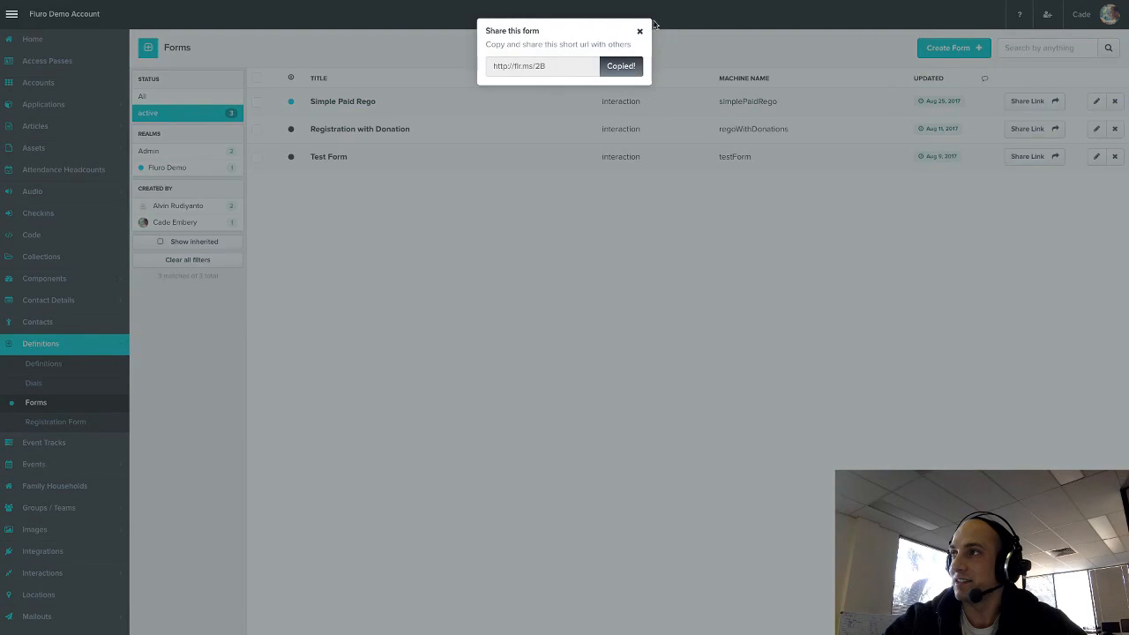
{"action": "left_click", "coordinate": [639, 33]}
Reload the public Get Your Tickets! page in its browser tab and examine its contact and payment fields
{"action": "mouse_move", "coordinate": [292, 2]}
{"action": "left_click", "coordinate": [257, 32]}
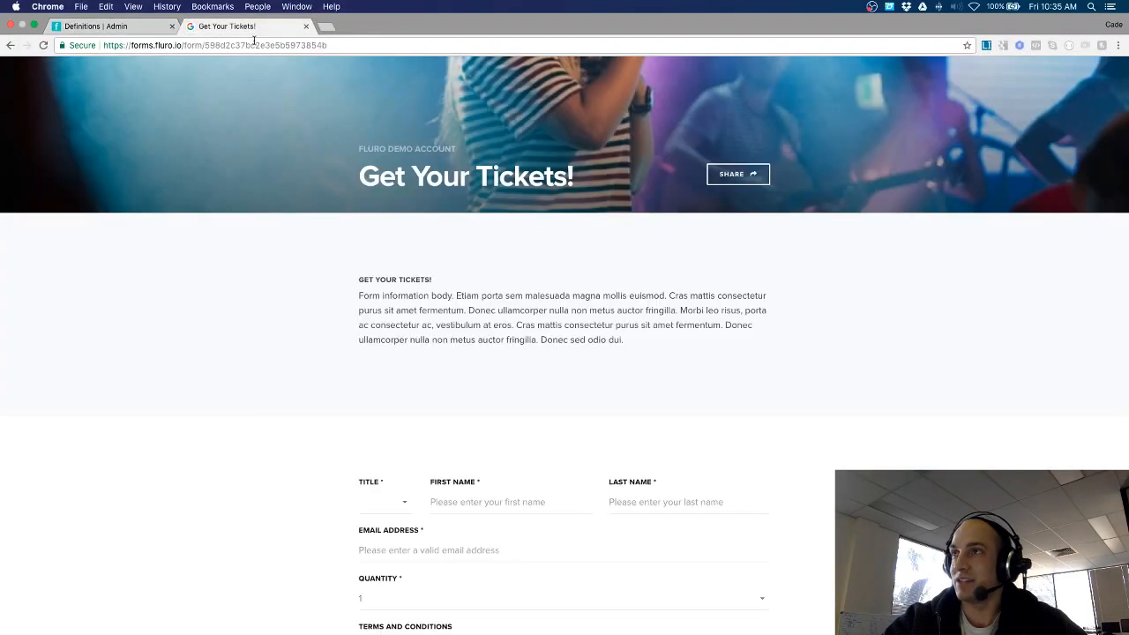
{"action": "left_click", "coordinate": [254, 42]}
{"action": "key", "text": "Return"}
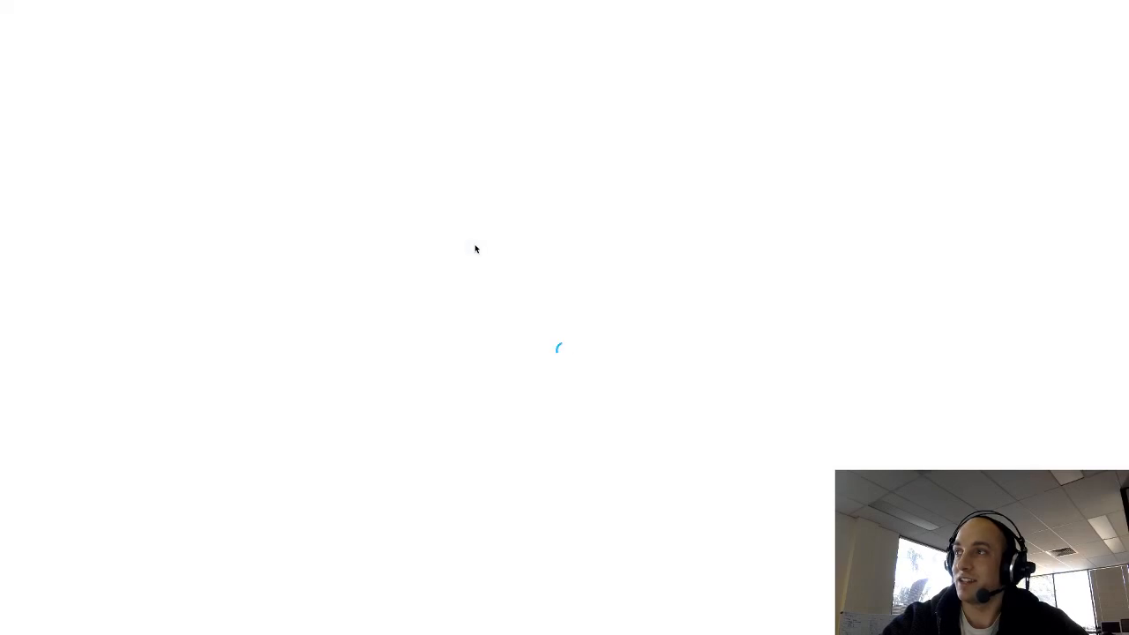
{"action": "scroll", "coordinate": [788, 447], "scroll_direction": "down", "scroll_amount": 4}
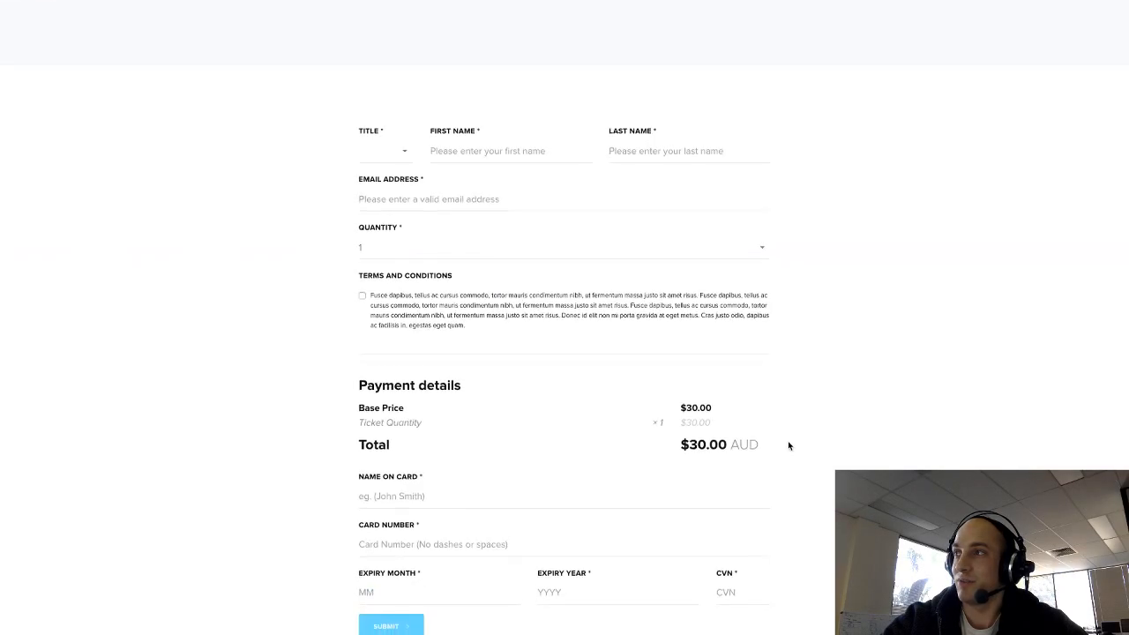
{"action": "scroll", "coordinate": [787, 440], "scroll_direction": "up", "scroll_amount": 4}
{"action": "mouse_move", "coordinate": [330, 6]}
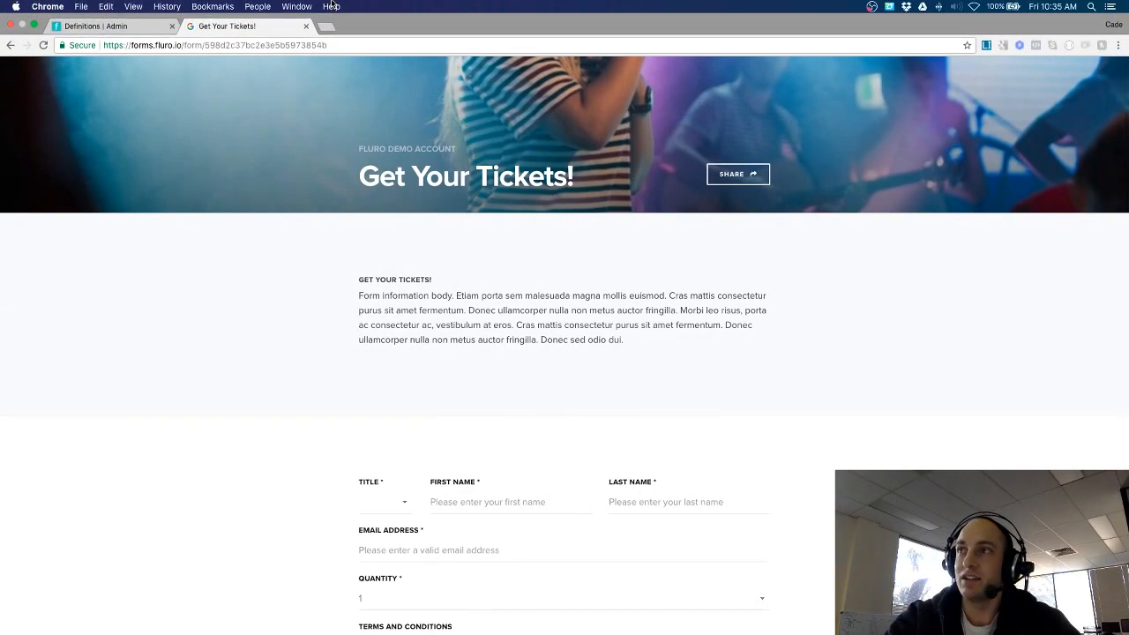
{"action": "key", "text": "super+t"}
{"action": "type", "text": "facebook.com"}
{"action": "key", "text": "Return"}
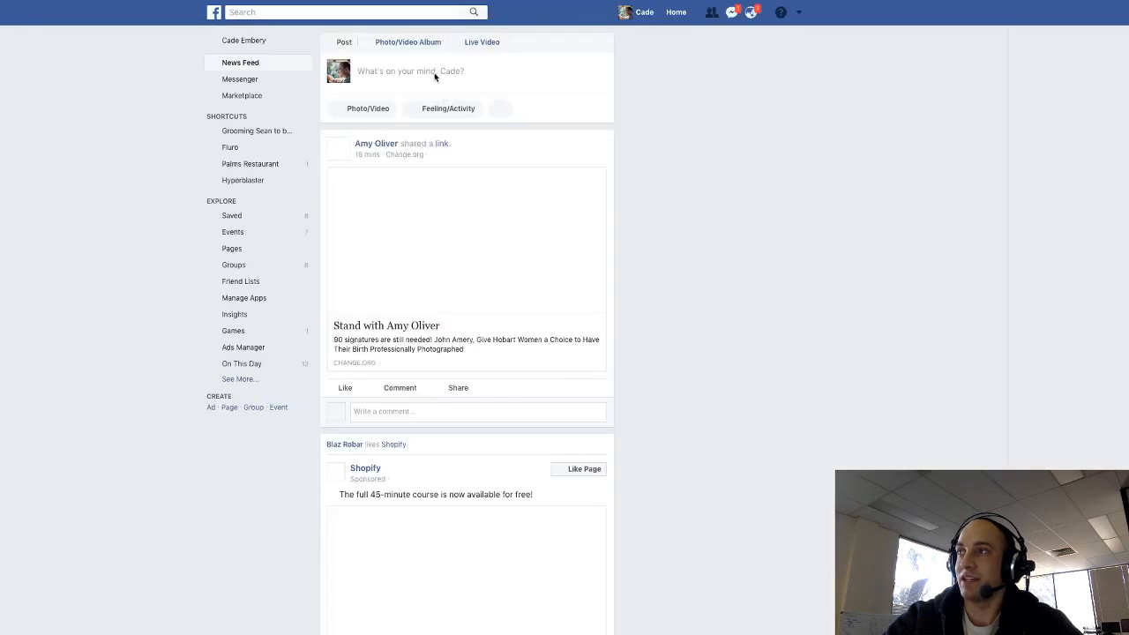
{"action": "left_click", "coordinate": [407, 72]}
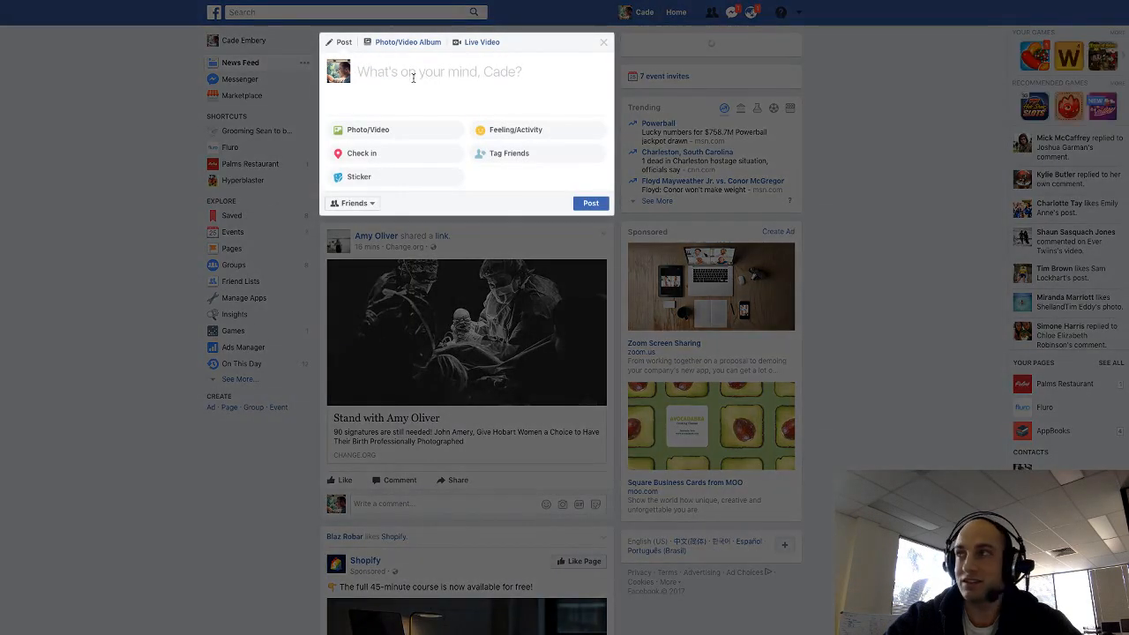
{"action": "key", "text": "ctrl+v"}
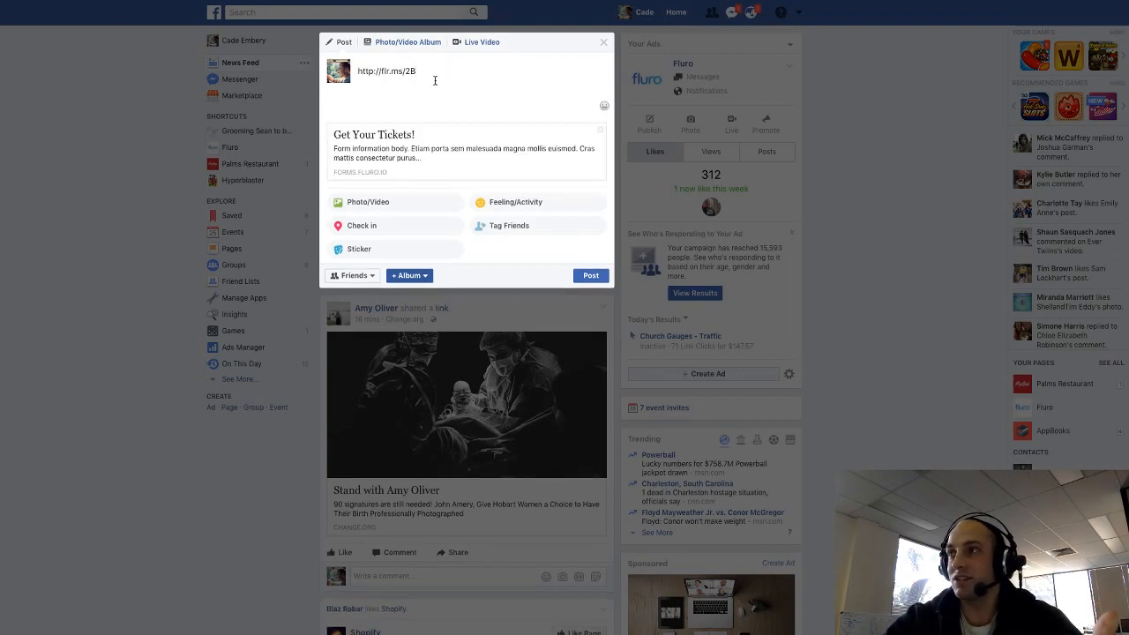
Close the Facebook post composer without publishing and return to the forms list in the Fluro admin
{"action": "left_click_drag", "start_coordinate": [418, 72], "coordinate": [351, 72]}
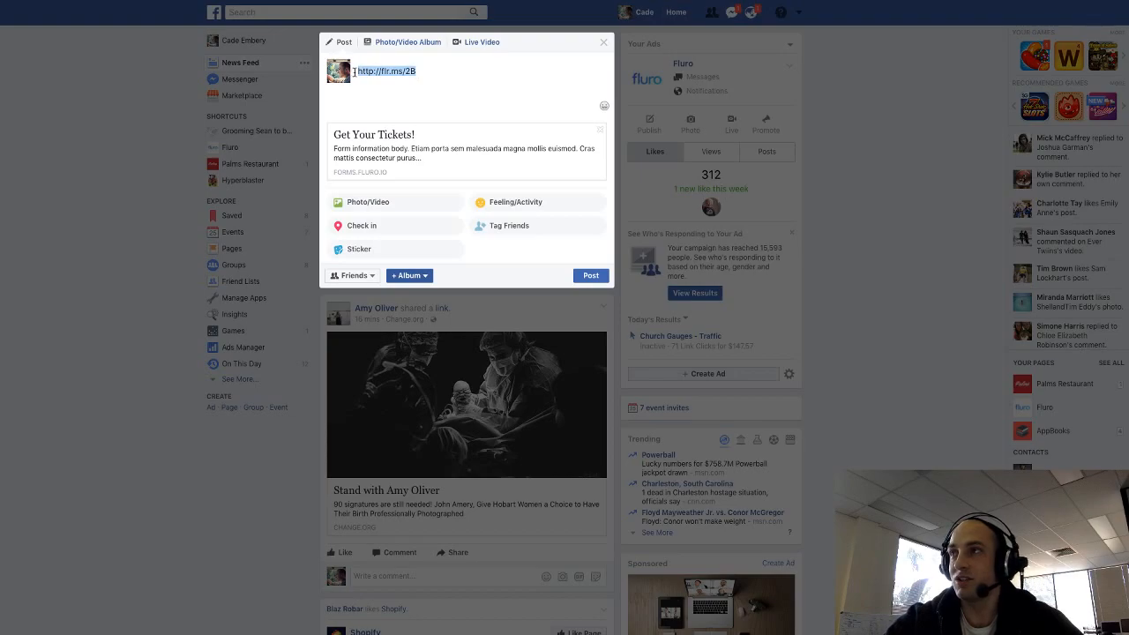
{"action": "left_click", "coordinate": [606, 45]}
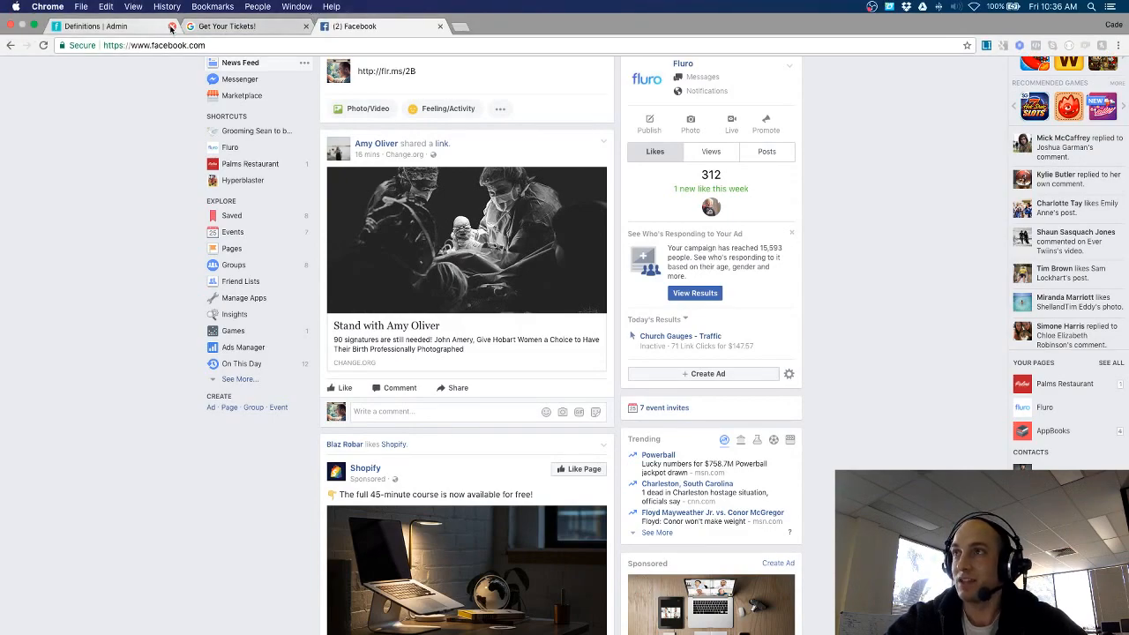
{"action": "left_click", "coordinate": [204, 26]}
{"action": "left_click", "coordinate": [134, 27]}
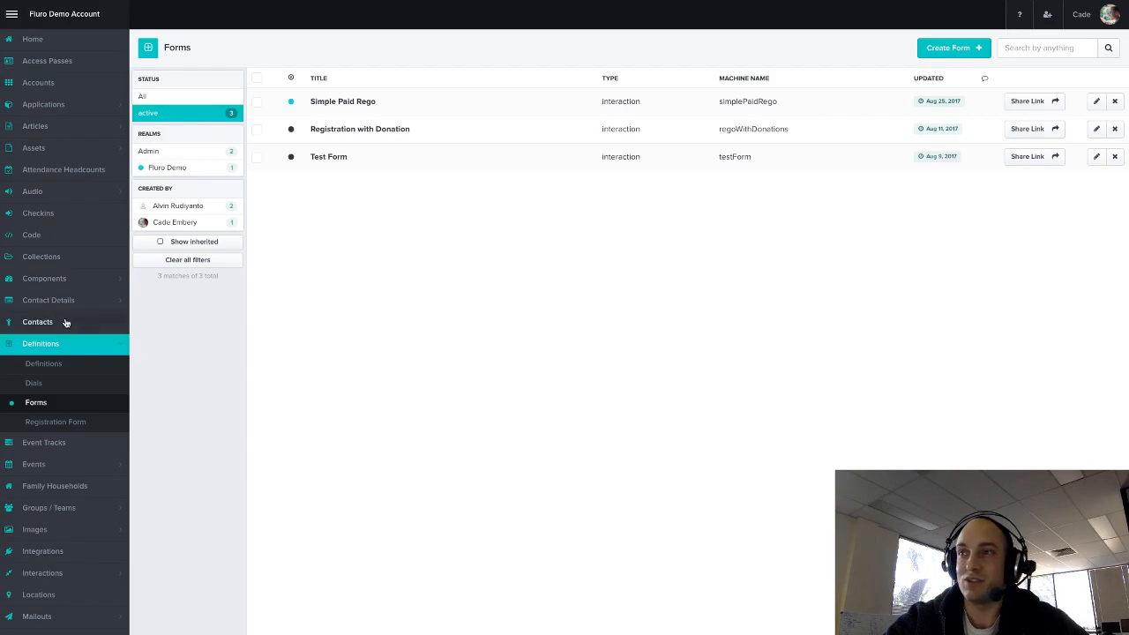
Open the Mailouts section and view its list of Standard Emails
{"action": "scroll", "coordinate": [85, 481], "scroll_direction": "down", "scroll_amount": 4}
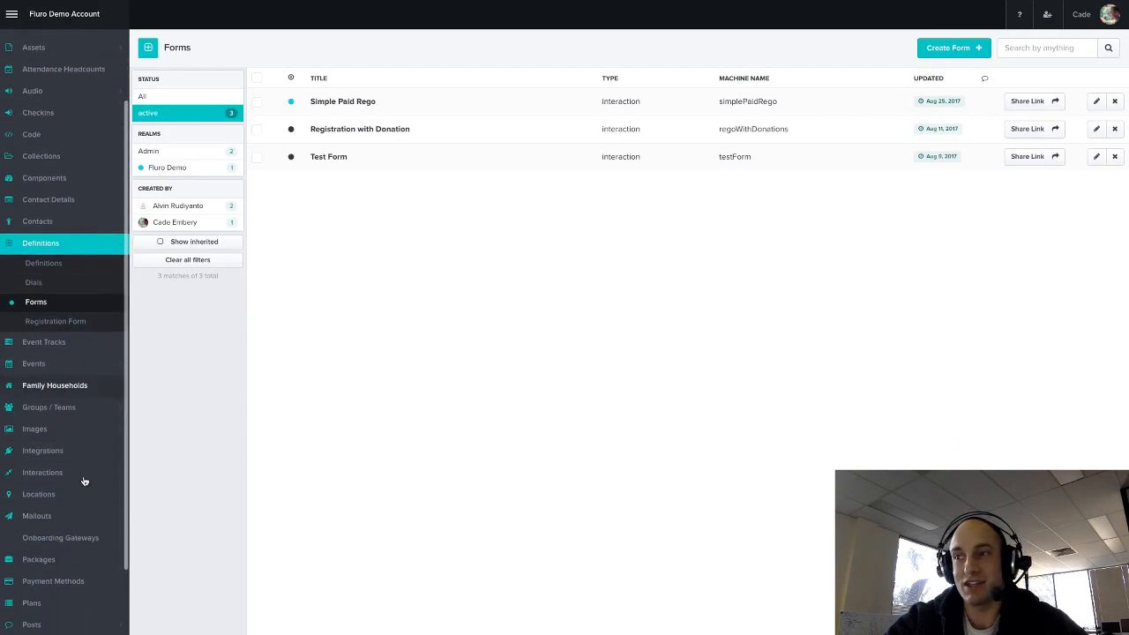
{"action": "left_click", "coordinate": [37, 450]}
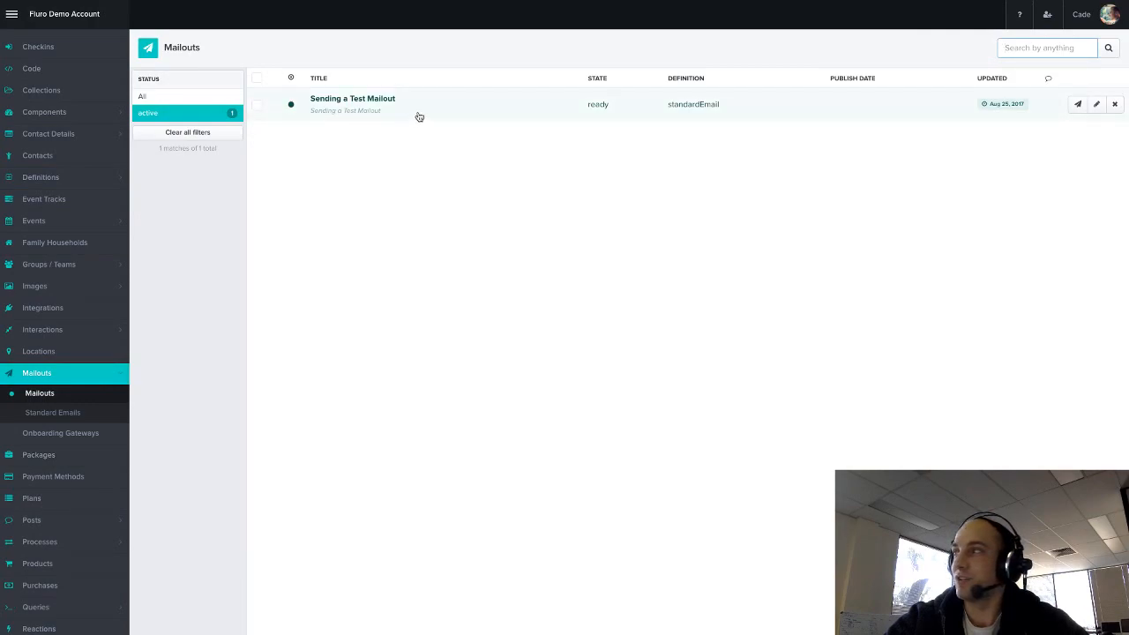
{"action": "left_click", "coordinate": [70, 418]}
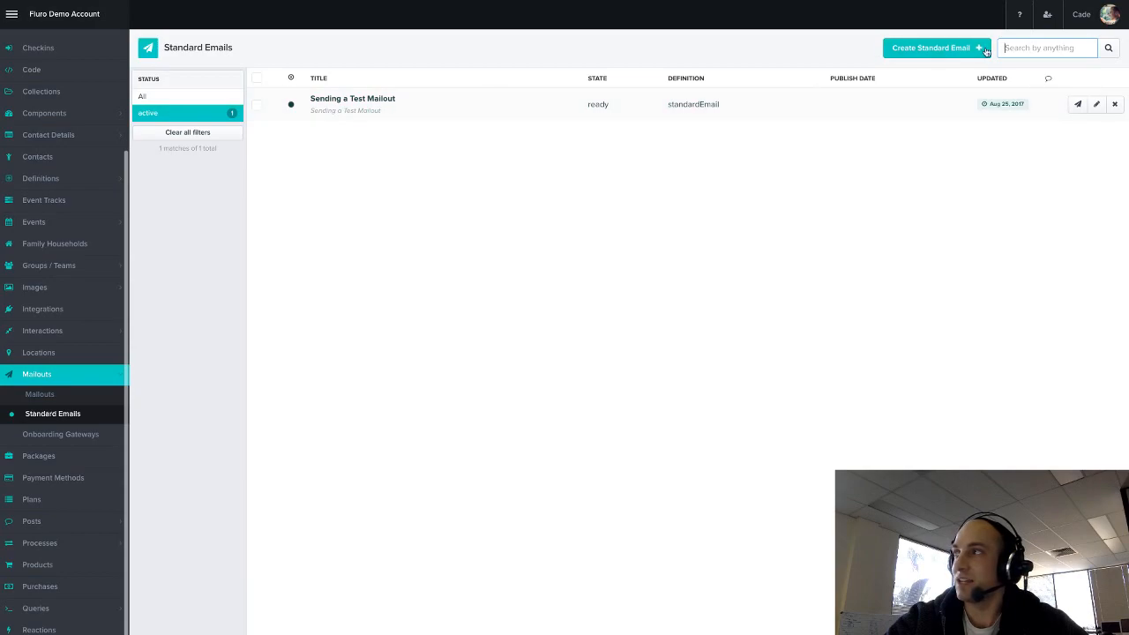
Select the second and twelfth contacts in the Contacts list and start a Standard Email mailout to them
{"action": "left_click", "coordinate": [74, 162]}
{"action": "left_click", "coordinate": [1090, 81]}
{"action": "left_click", "coordinate": [1108, 48]}
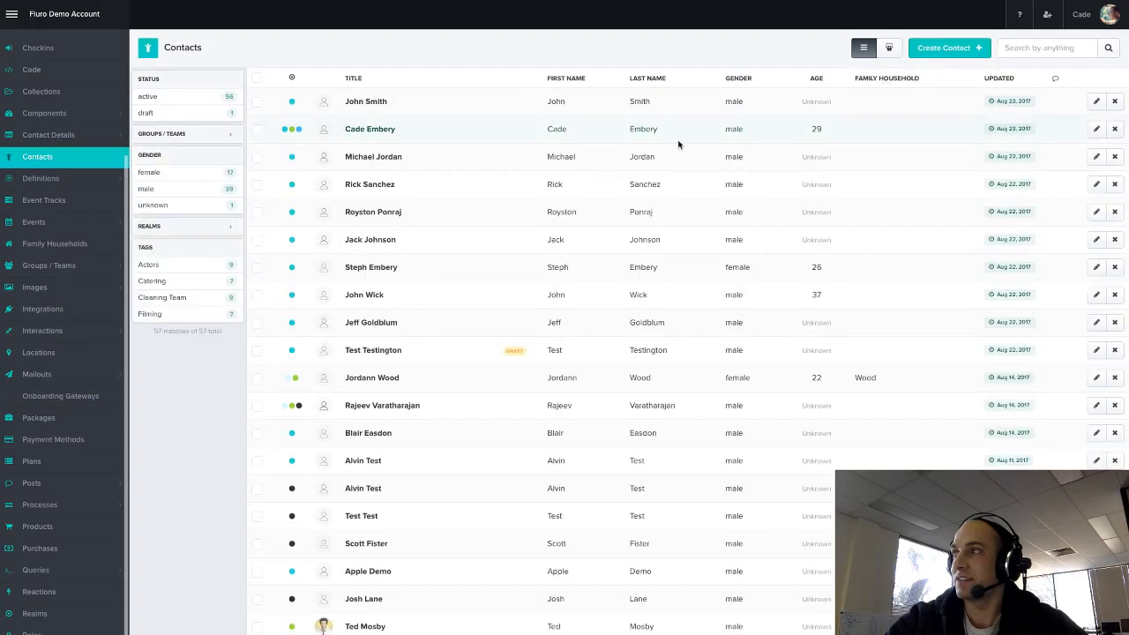
{"action": "left_click", "coordinate": [257, 129]}
{"action": "left_click", "coordinate": [257, 433]}
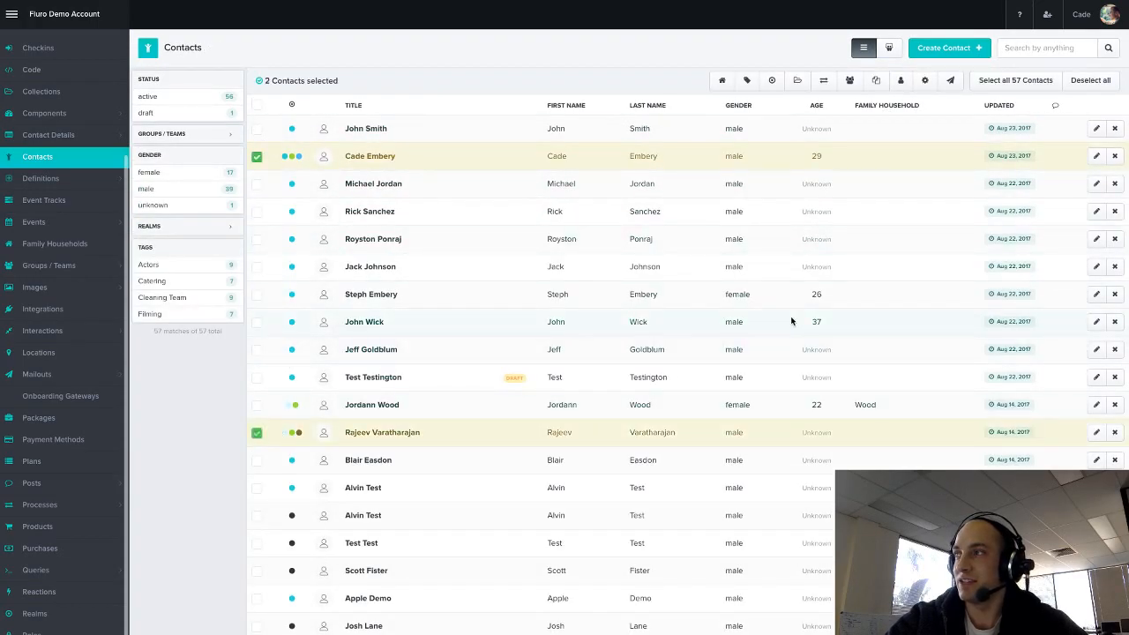
{"action": "left_click", "coordinate": [952, 82]}
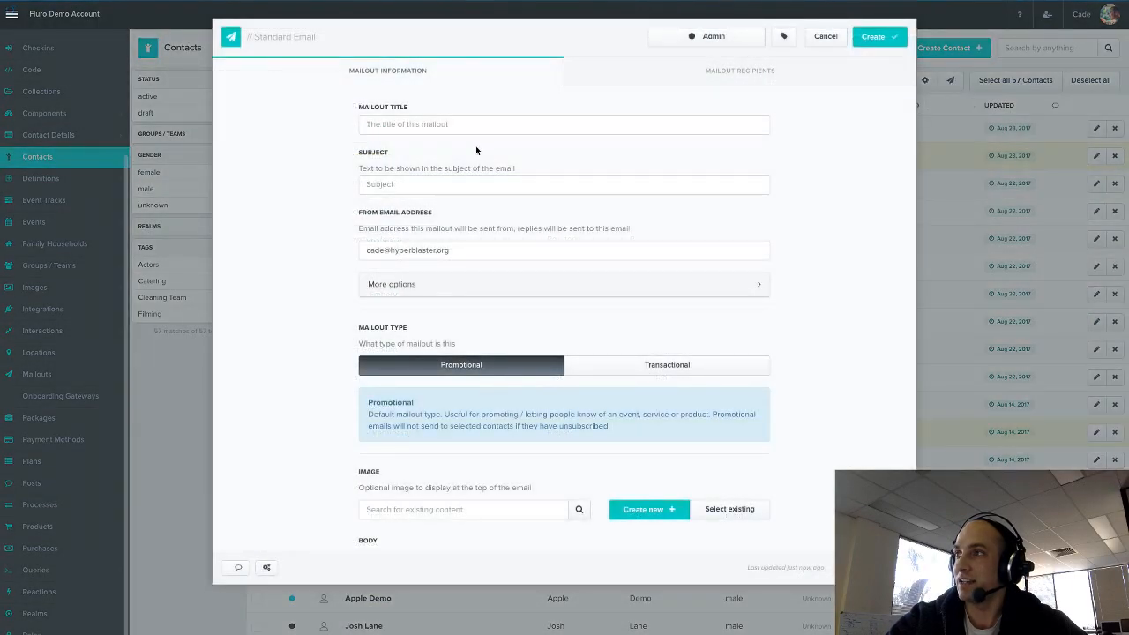
Title the mailout "This is an exciting opportunity for you"
{"action": "type", "text": "Thi"}
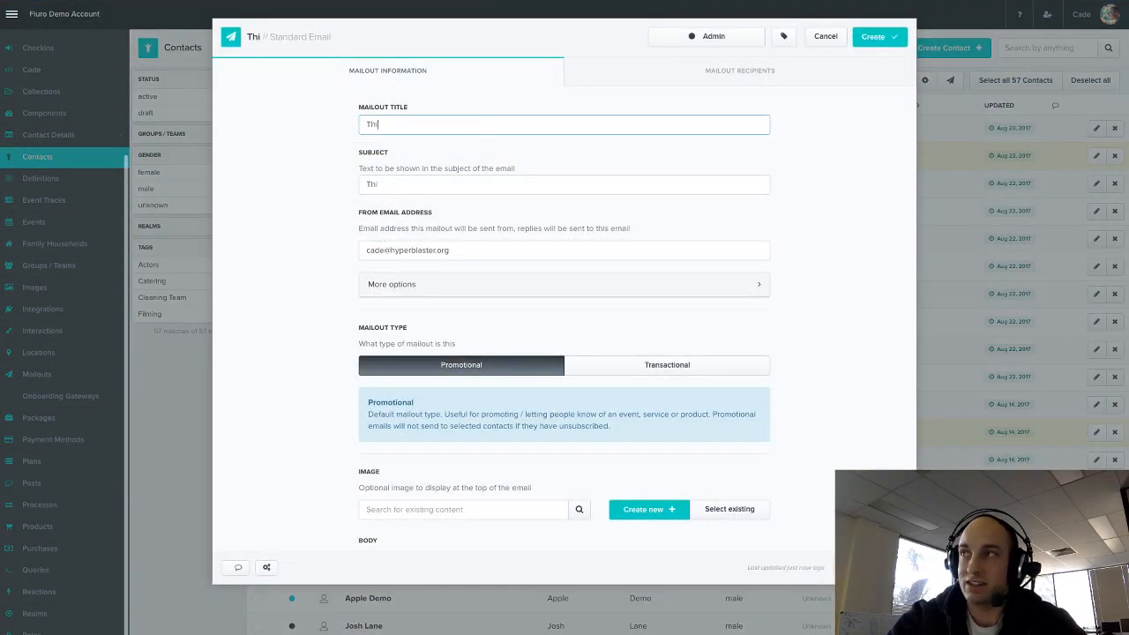
{"action": "type", "text": "s is an exciti"}
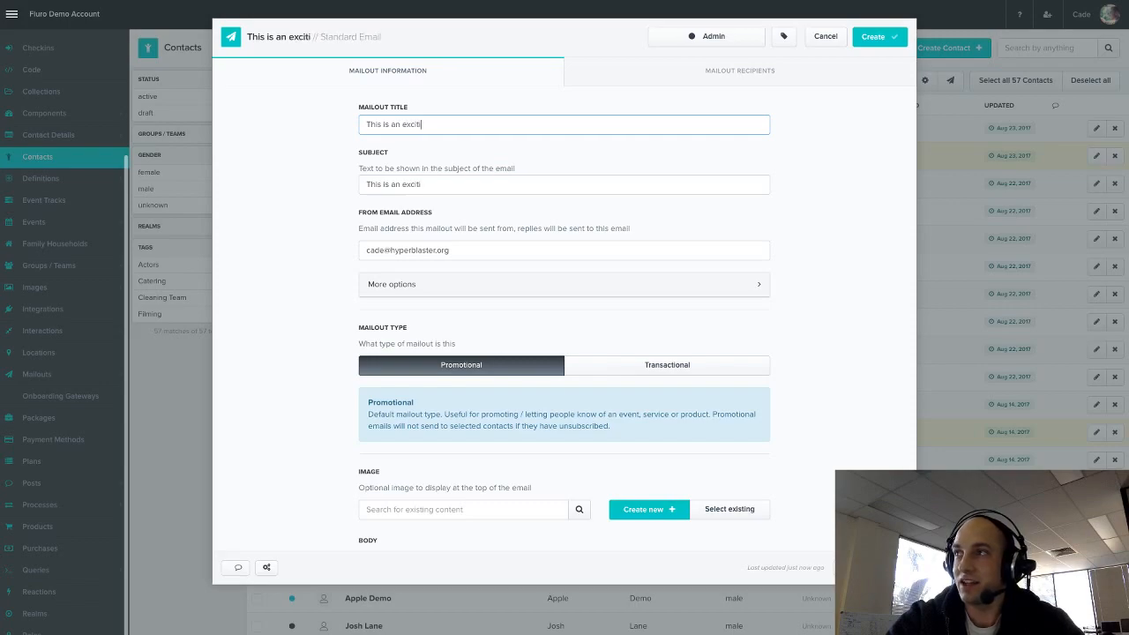
{"action": "type", "text": "ng op"}
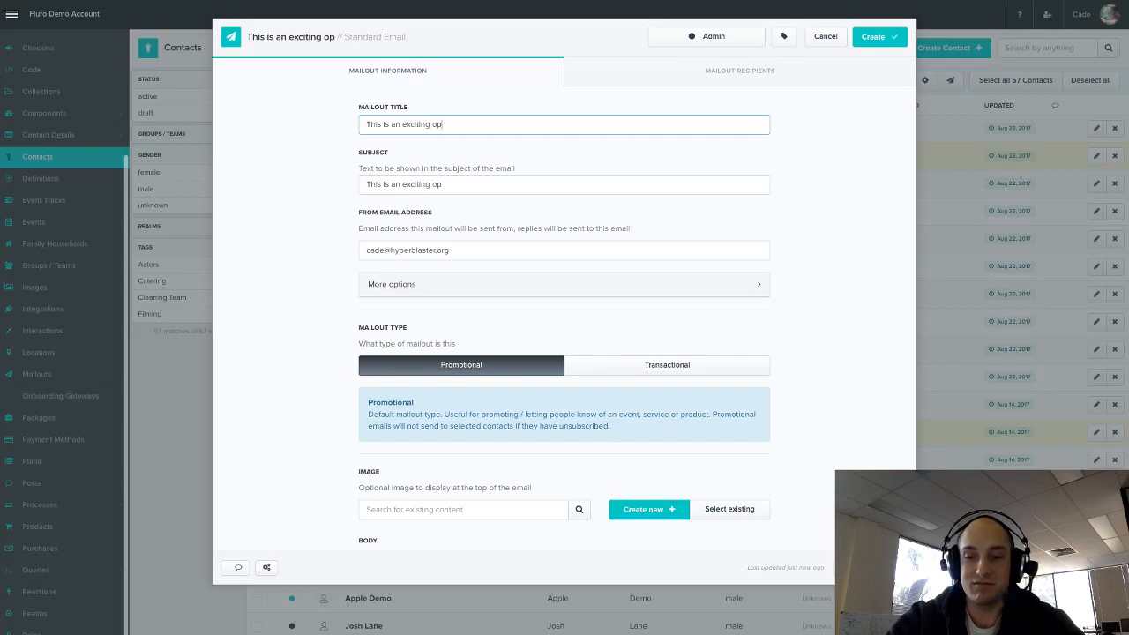
{"action": "type", "text": "portunity for you"}
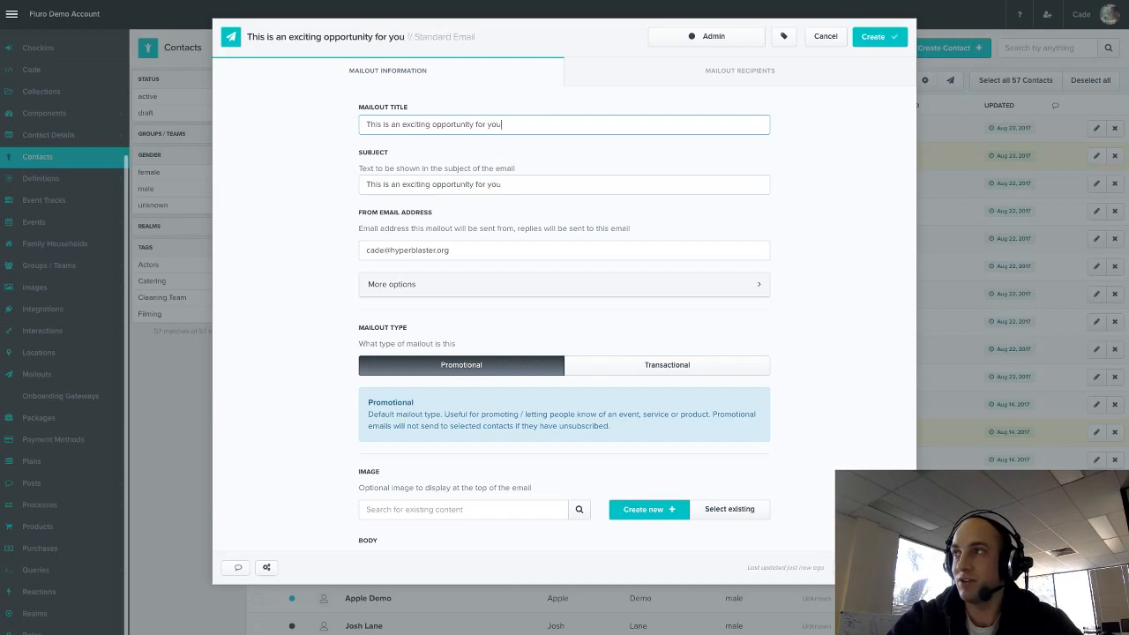
Add the existing image IMG_3081.JPG as the mailout's header image
{"action": "scroll", "coordinate": [398, 216], "scroll_direction": "down", "scroll_amount": 3}
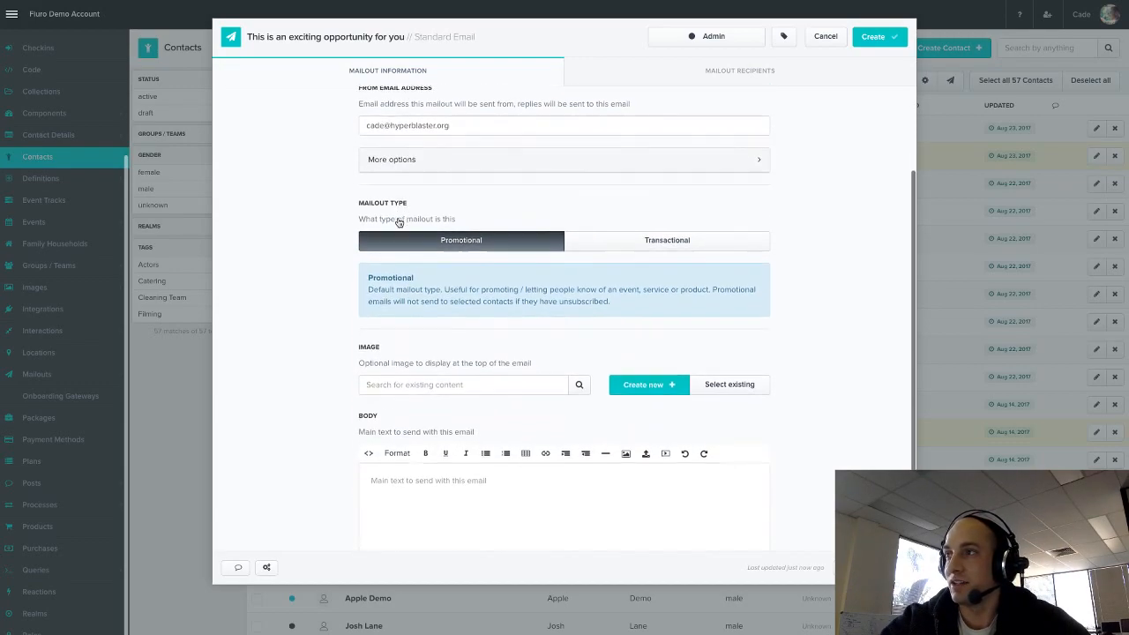
{"action": "scroll", "coordinate": [450, 216], "scroll_direction": "down", "scroll_amount": 3}
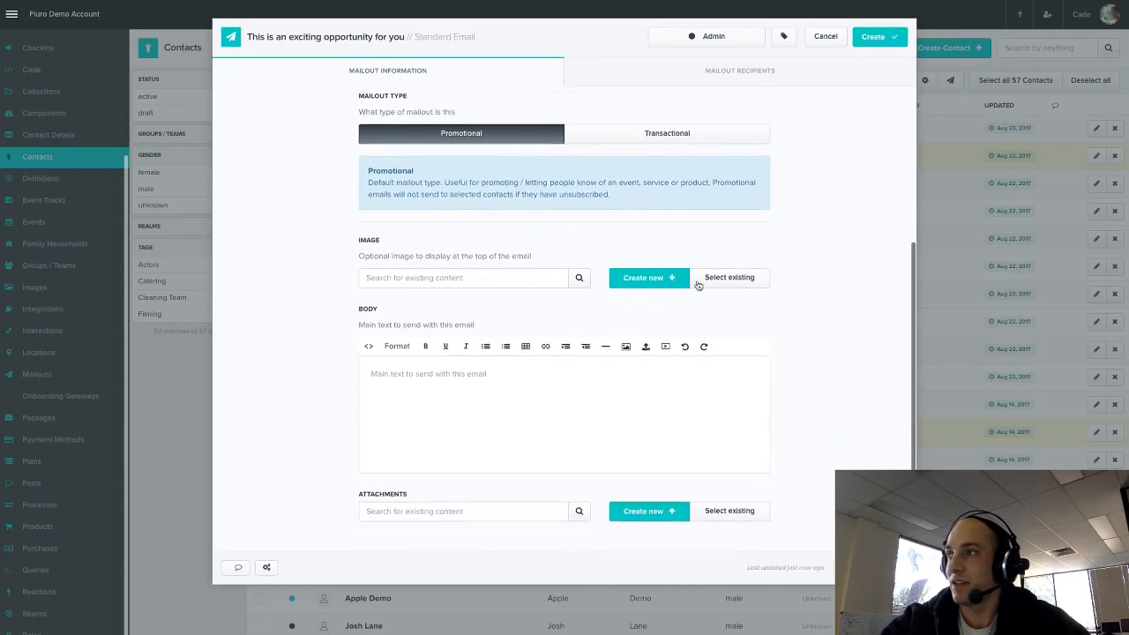
{"action": "left_click", "coordinate": [724, 280]}
{"action": "left_click", "coordinate": [471, 89]}
{"action": "left_click", "coordinate": [891, 41]}
{"action": "scroll", "coordinate": [457, 376], "scroll_direction": "down", "scroll_amount": 1}
{"action": "left_click", "coordinate": [468, 401]}
{"action": "type", "text": "Hi"}
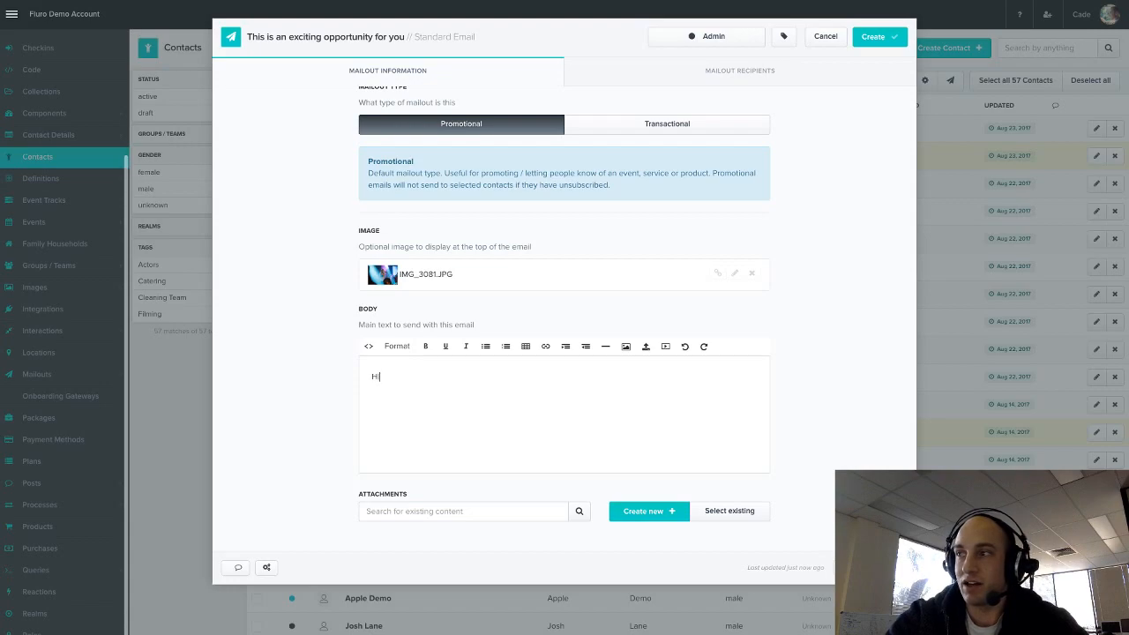
{"action": "key", "text": "BackSpace"}
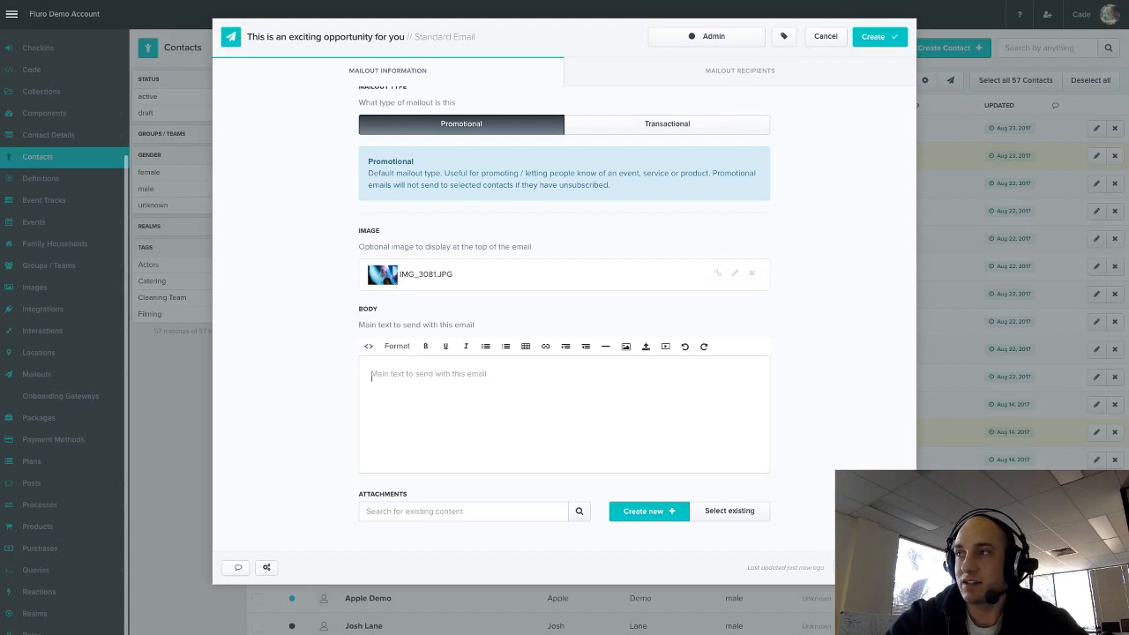
{"action": "type", "text": "We"}
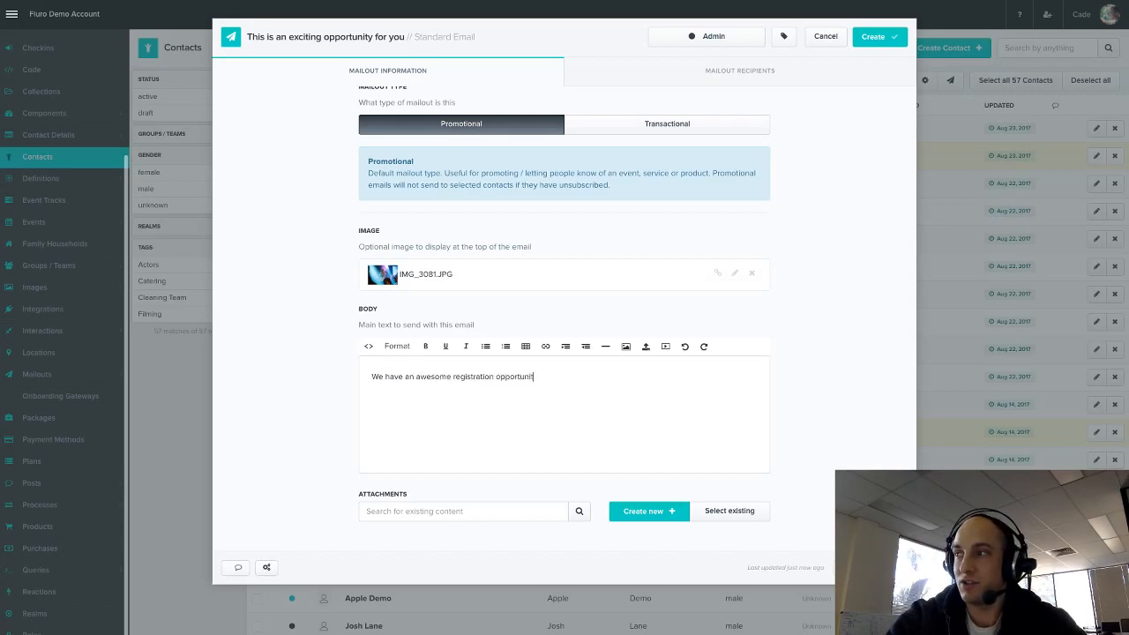
{"action": "type", "text": "http://fir.ms/2B"}
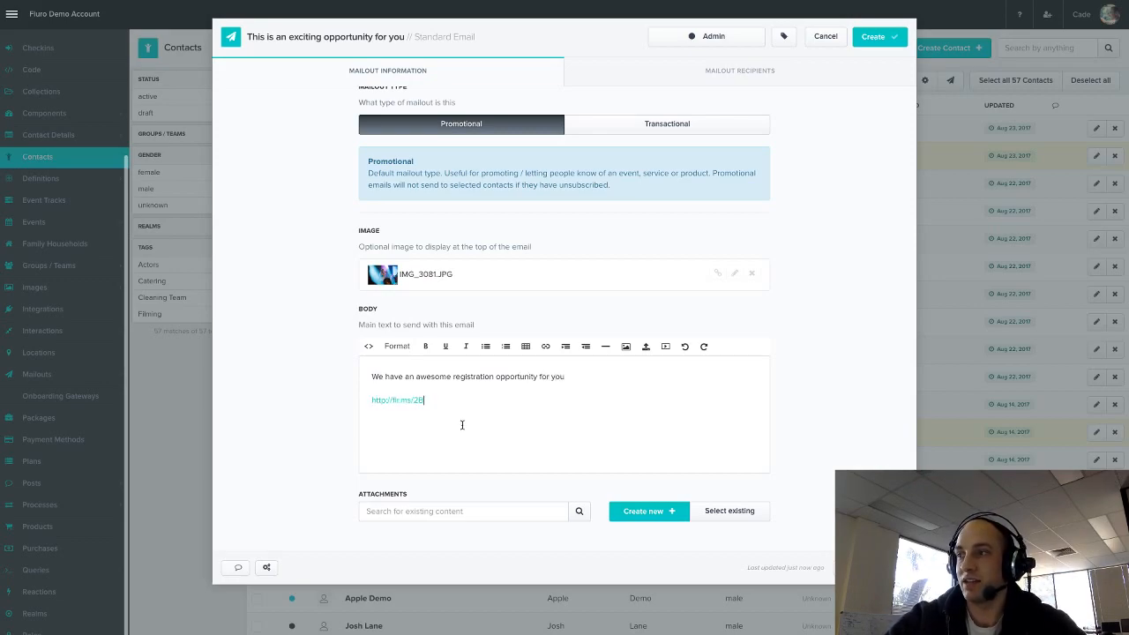
{"action": "scroll", "coordinate": [686, 250], "scroll_direction": "up", "scroll_amount": 1}
{"action": "left_click", "coordinate": [871, 37]}
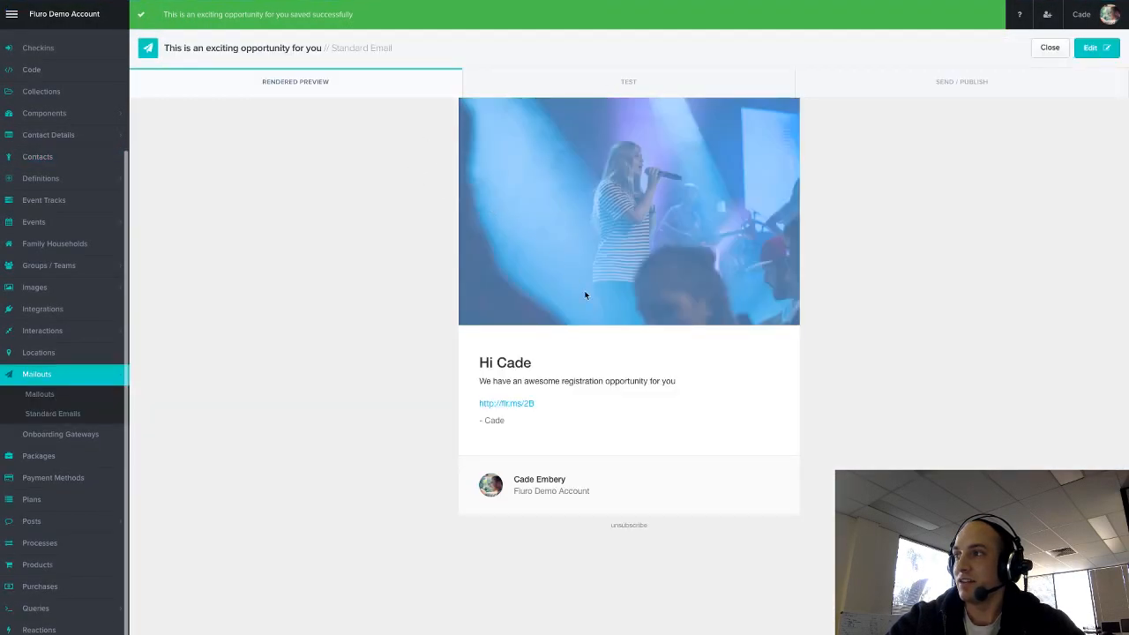
Review the mailout's rendered preview, and publish and send it to the 2 selected contacts
{"action": "left_click_drag", "start_coordinate": [585, 295], "coordinate": [714, 452]}
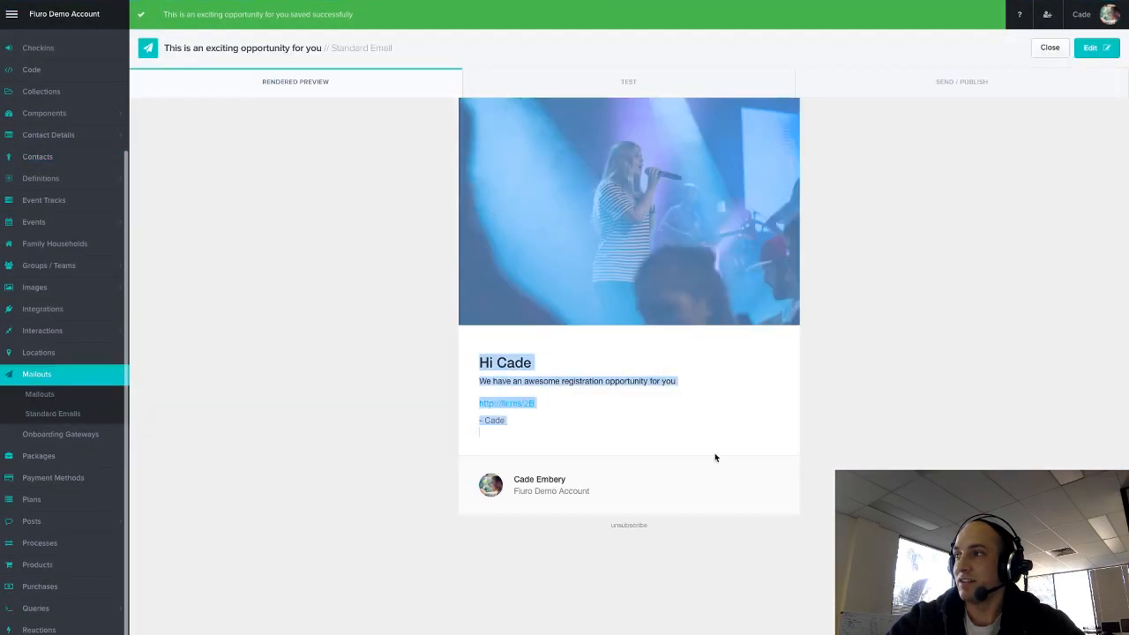
{"action": "left_click", "coordinate": [857, 415]}
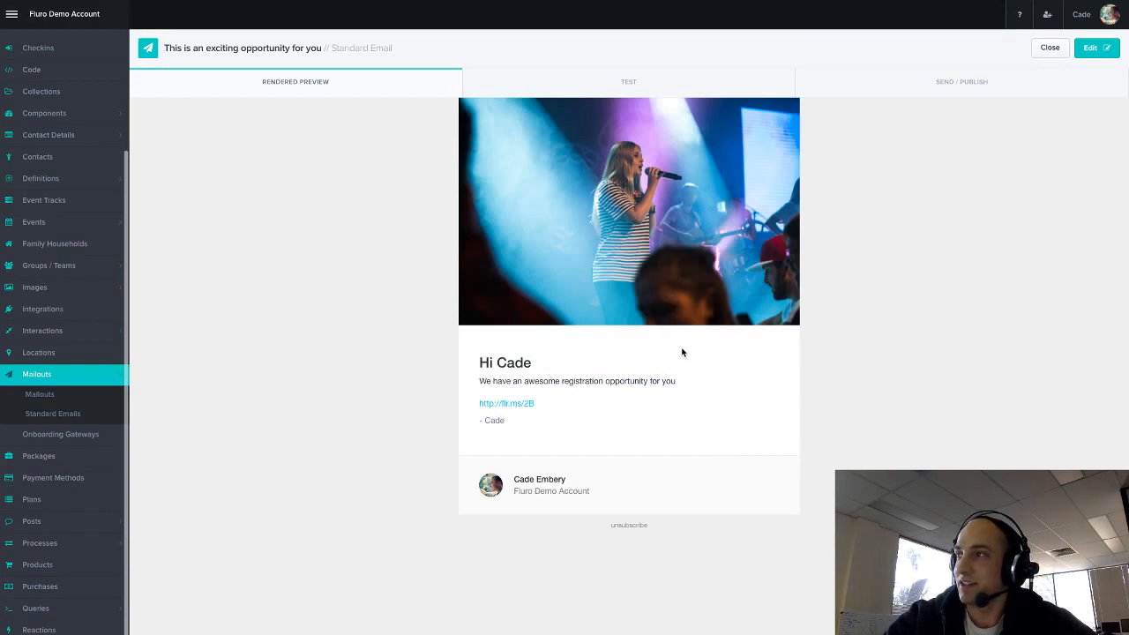
{"action": "left_click", "coordinate": [961, 82]}
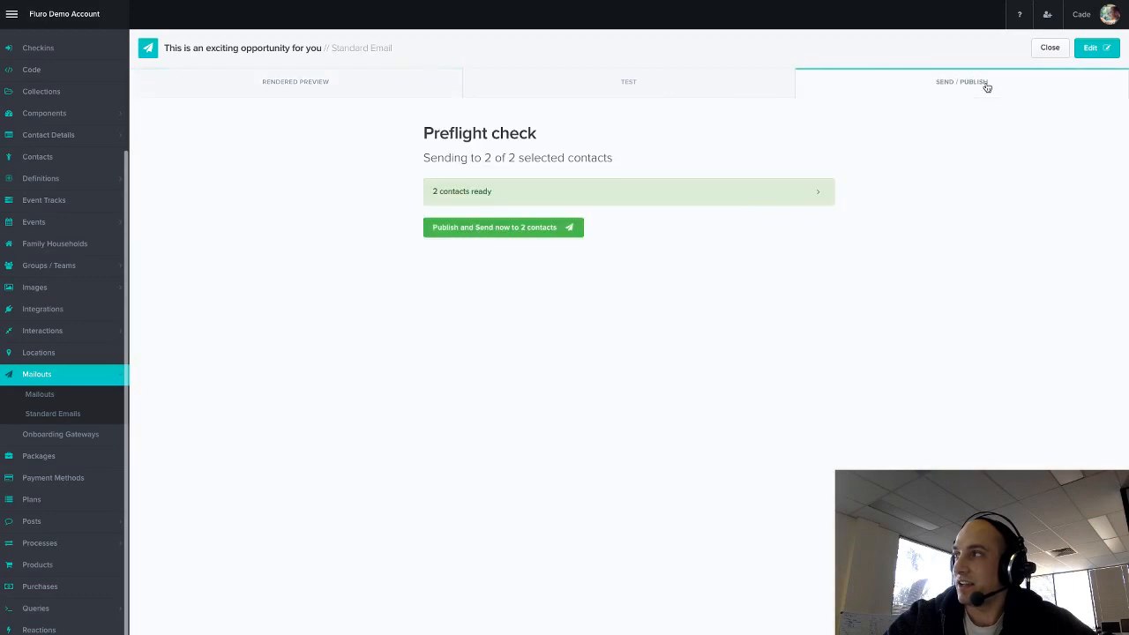
{"action": "left_click", "coordinate": [550, 227]}
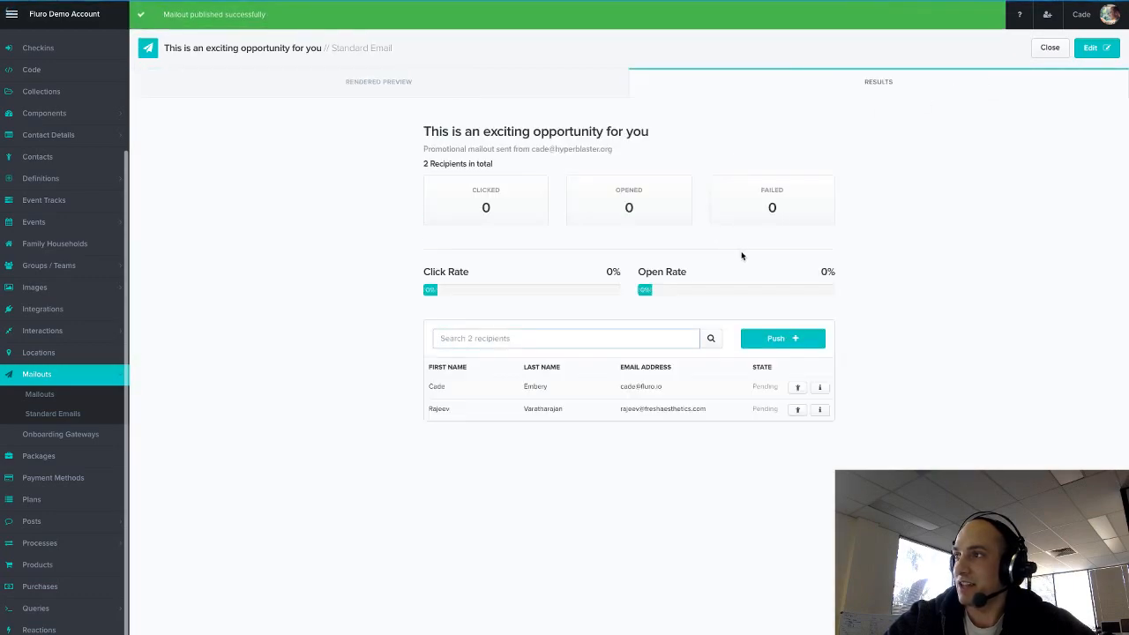
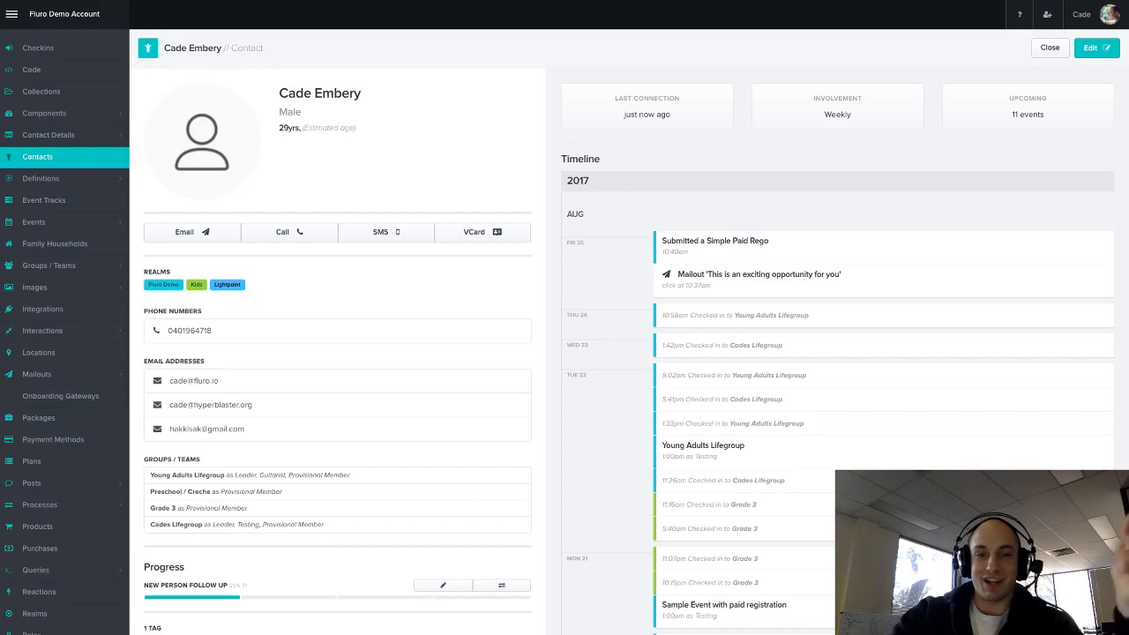
Open the 4 September Sample Event with paid registration, inspect its registration forms and close it
{"action": "mouse_move", "coordinate": [429, 4]}
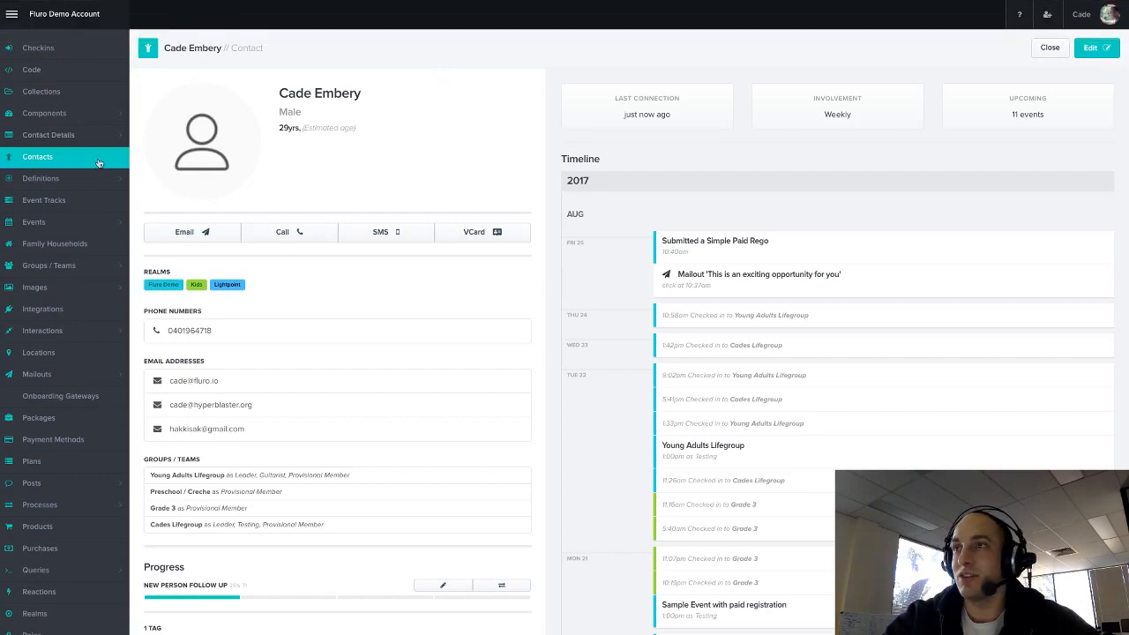
{"action": "left_click", "coordinate": [56, 226]}
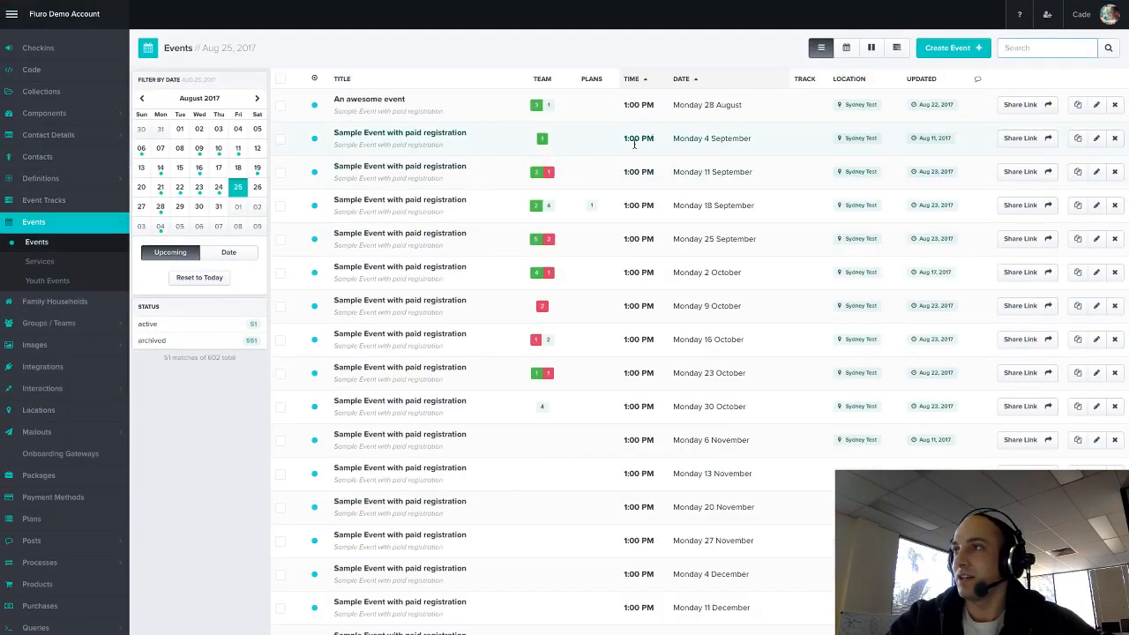
{"action": "left_click", "coordinate": [1096, 138]}
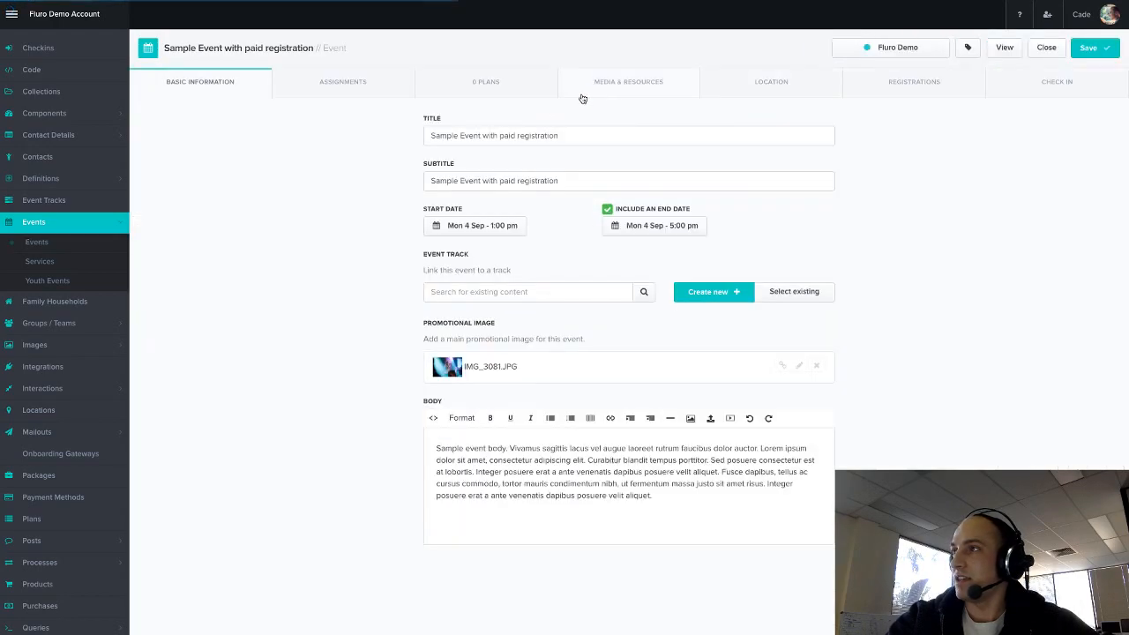
{"action": "left_click", "coordinate": [924, 85]}
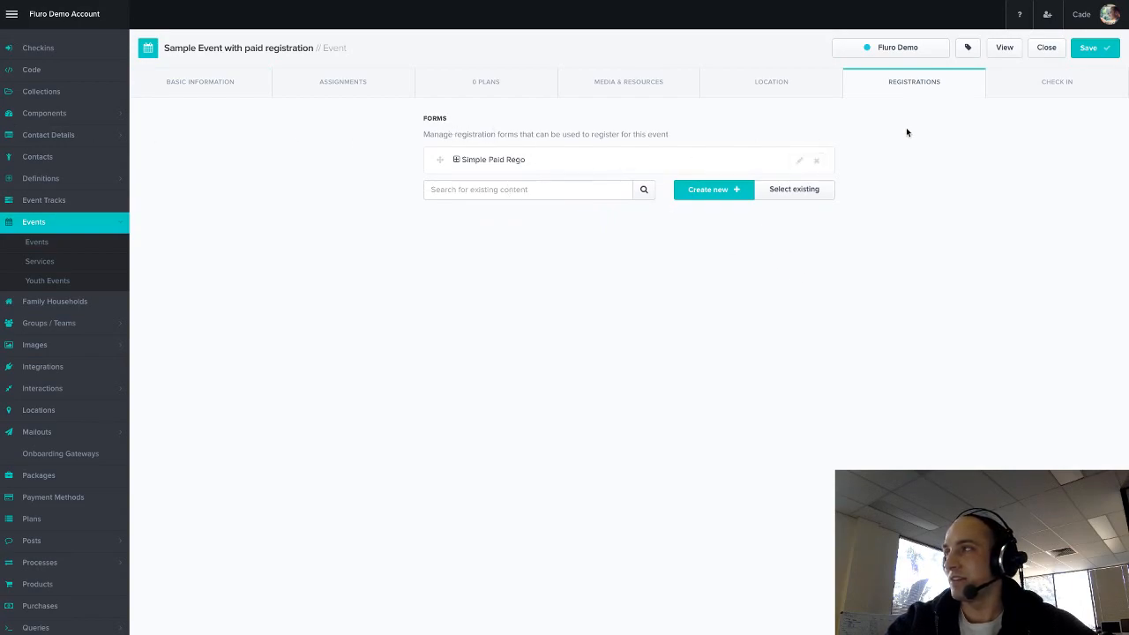
{"action": "left_click", "coordinate": [1045, 52]}
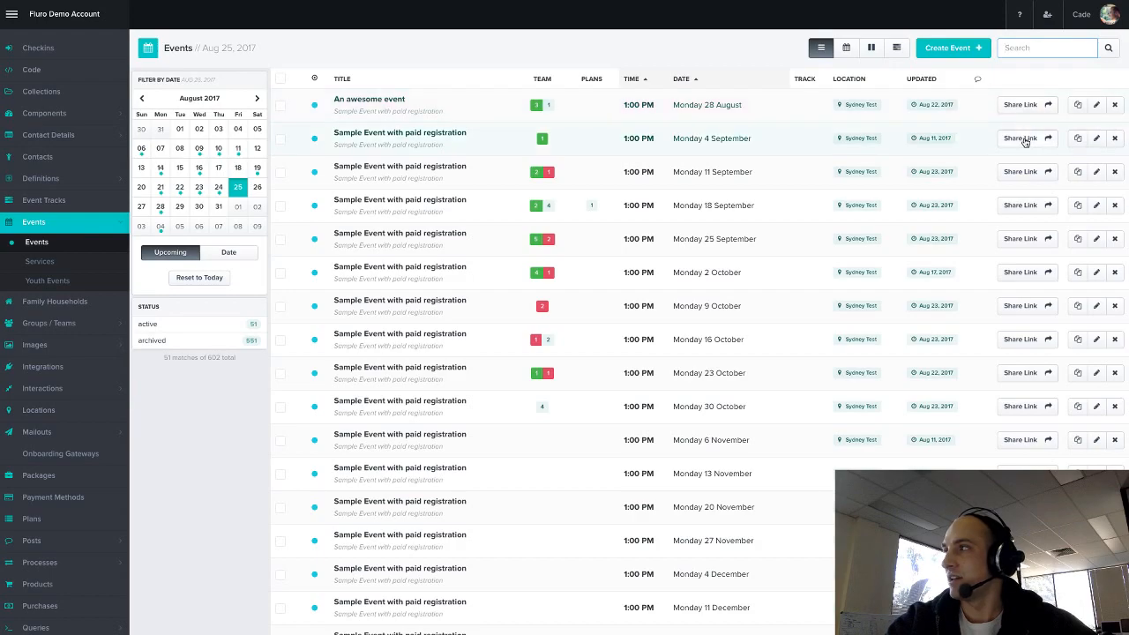
{"action": "left_click", "coordinate": [1025, 140]}
{"action": "left_click", "coordinate": [625, 67]}
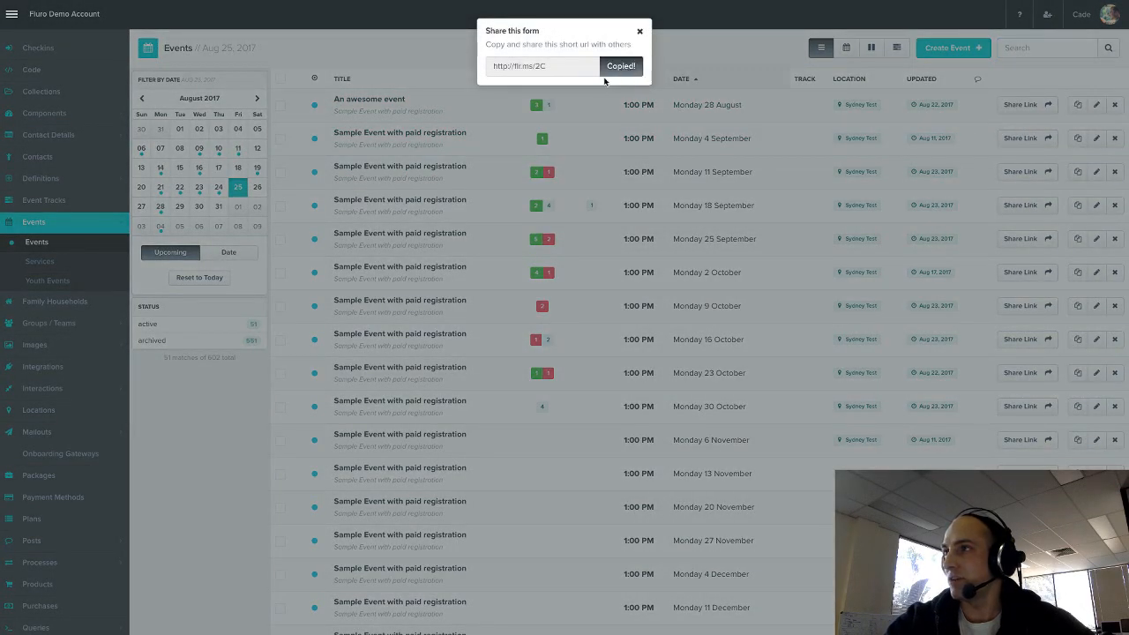
{"action": "key", "text": "super+t"}
{"action": "key", "text": "super+v"}
{"action": "key", "text": "Return"}
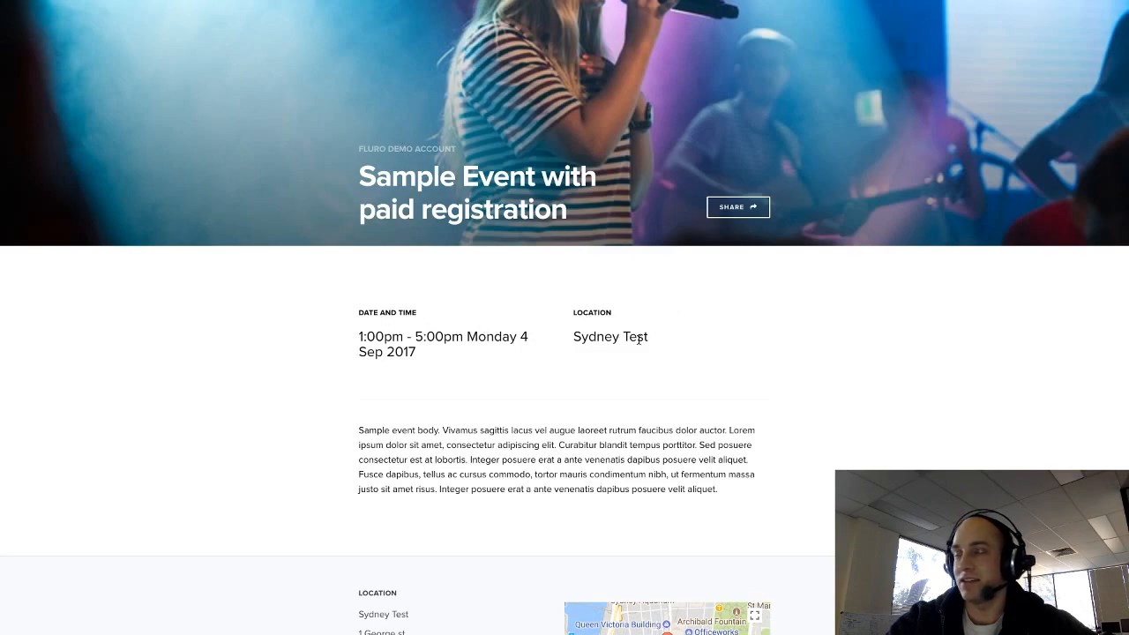
Examine the public event page's location, registration and payment sections and return to the Events list in the Fluro admin
{"action": "scroll", "coordinate": [479, 297], "scroll_direction": "down", "scroll_amount": 5}
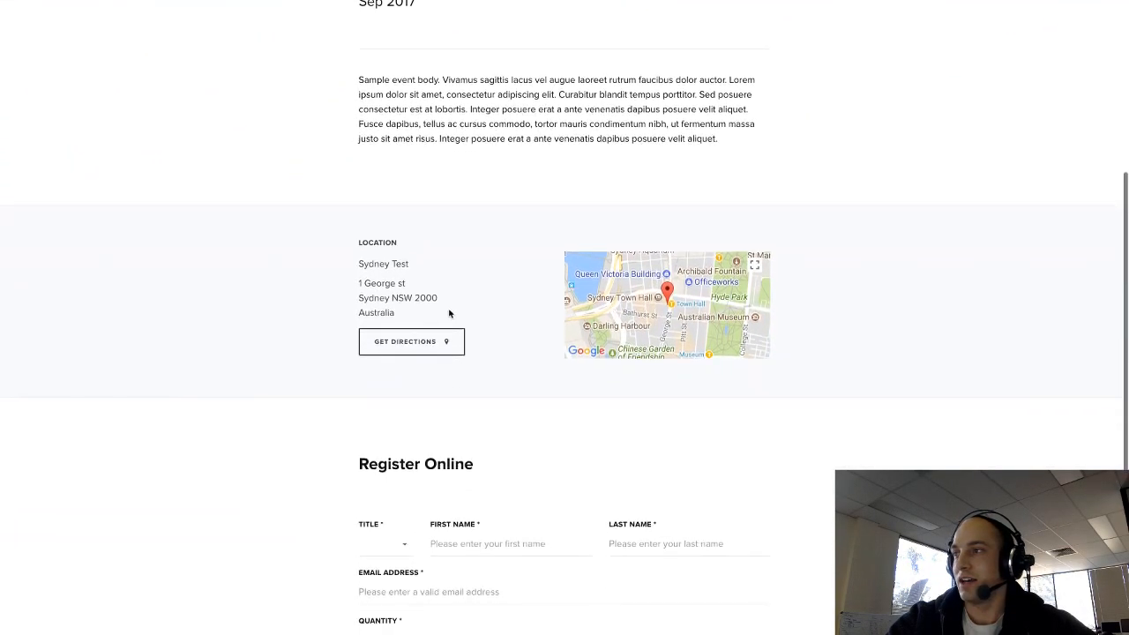
{"action": "scroll", "coordinate": [511, 368], "scroll_direction": "down", "scroll_amount": 5}
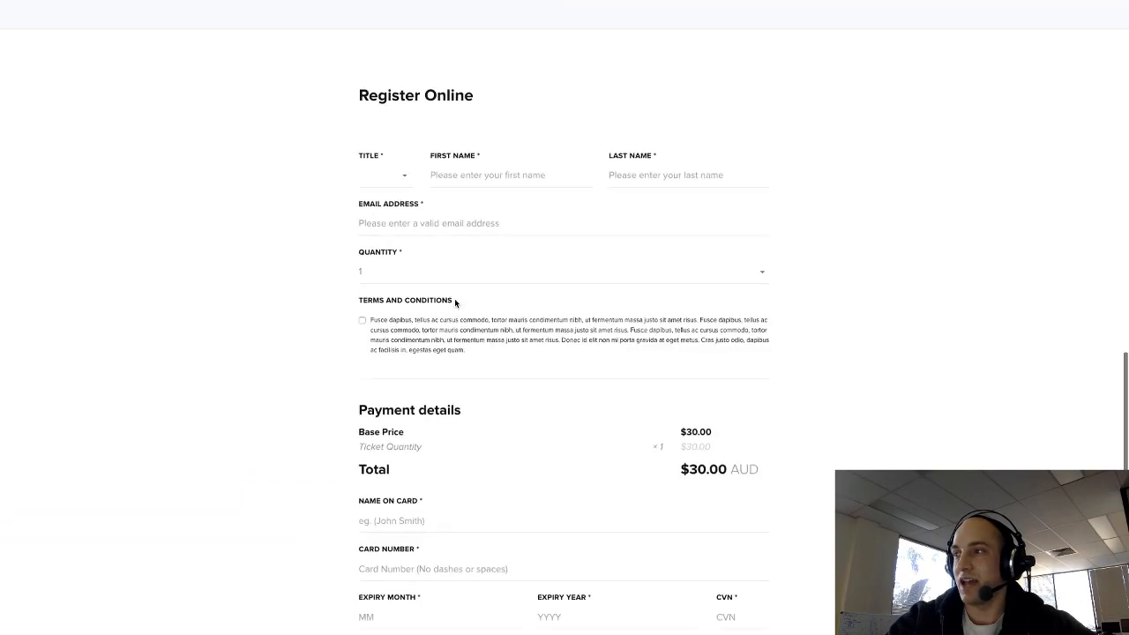
{"action": "scroll", "coordinate": [627, 342], "scroll_direction": "up", "scroll_amount": 5}
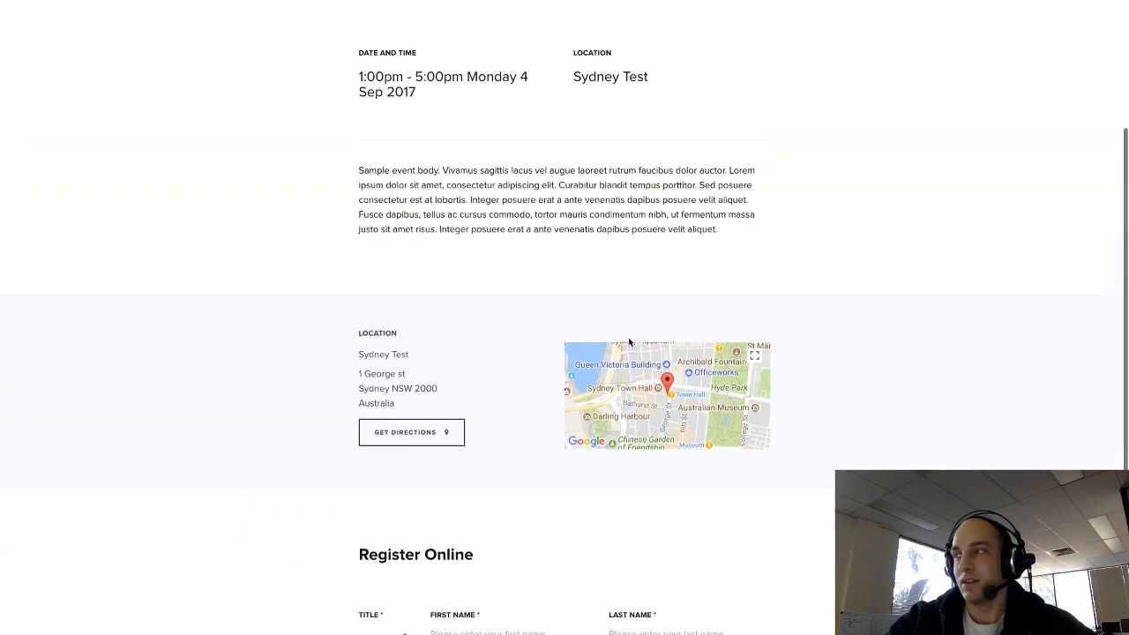
{"action": "scroll", "coordinate": [629, 342], "scroll_direction": "up", "scroll_amount": 3}
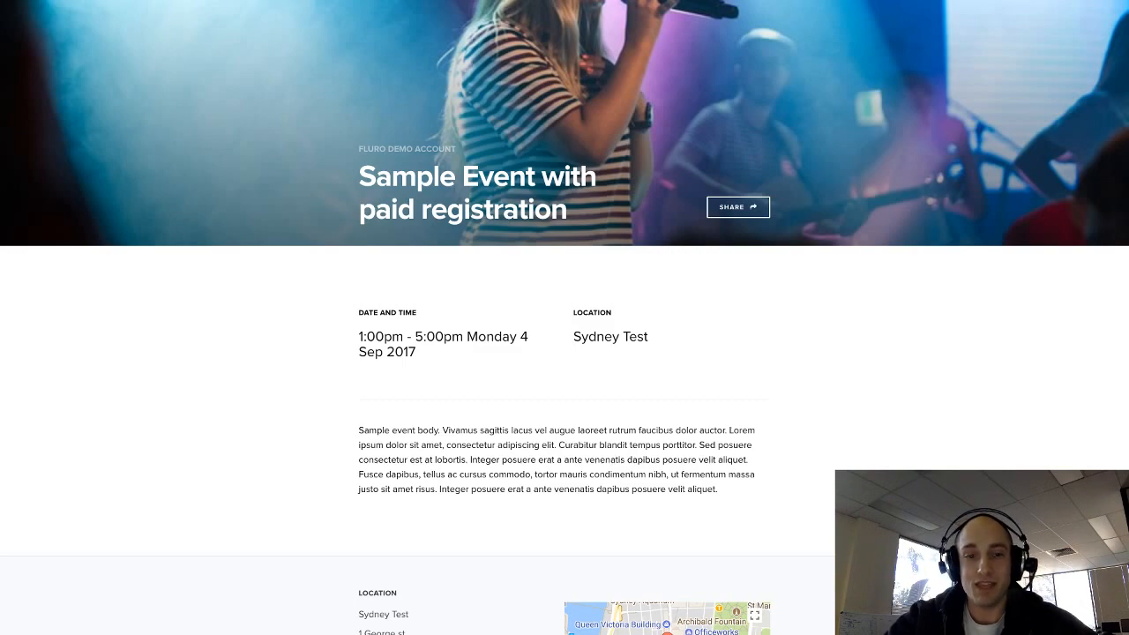
{"action": "mouse_move", "coordinate": [40, 2]}
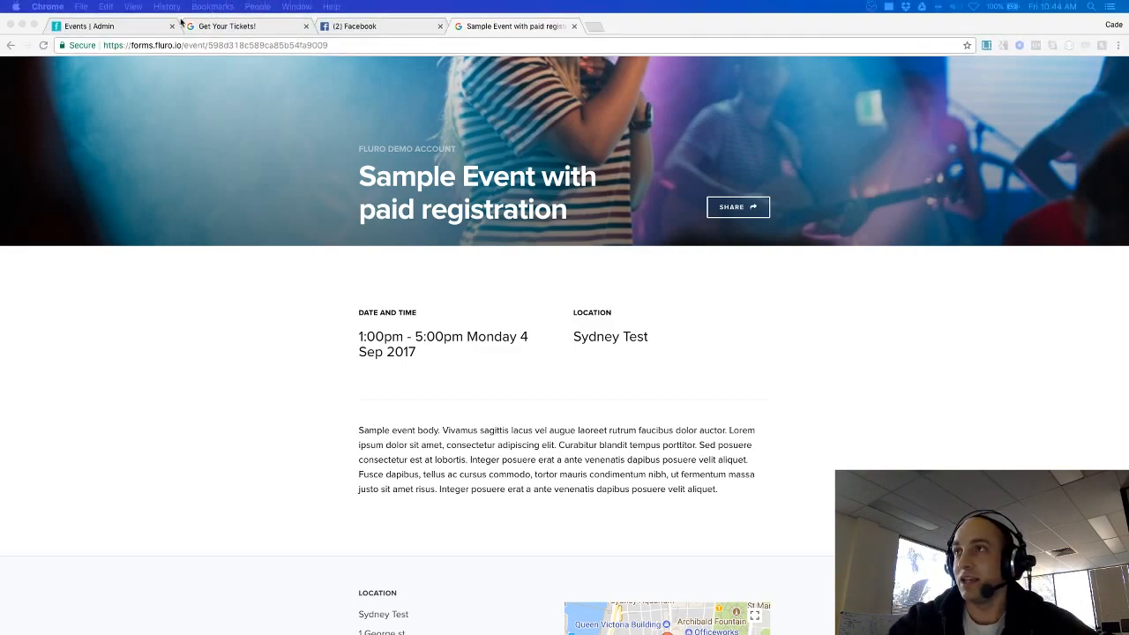
{"action": "left_click", "coordinate": [130, 31]}
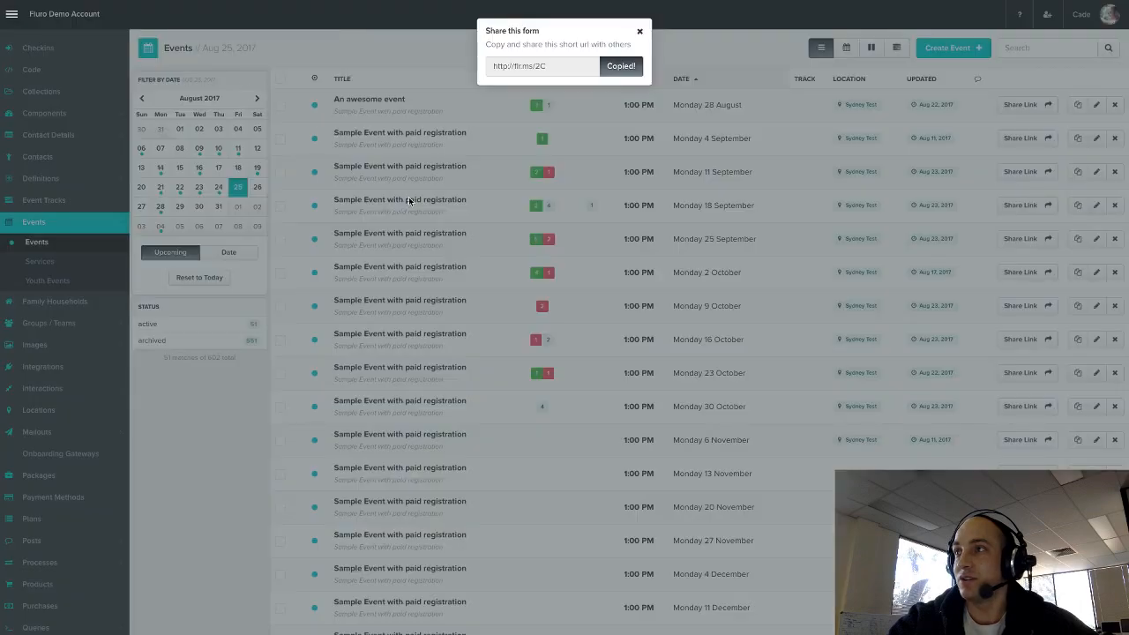
Dismiss the share link dialog and open the second listed contact's record in Contacts to examine its email, phone and birthdate details
{"action": "left_click", "coordinate": [639, 31]}
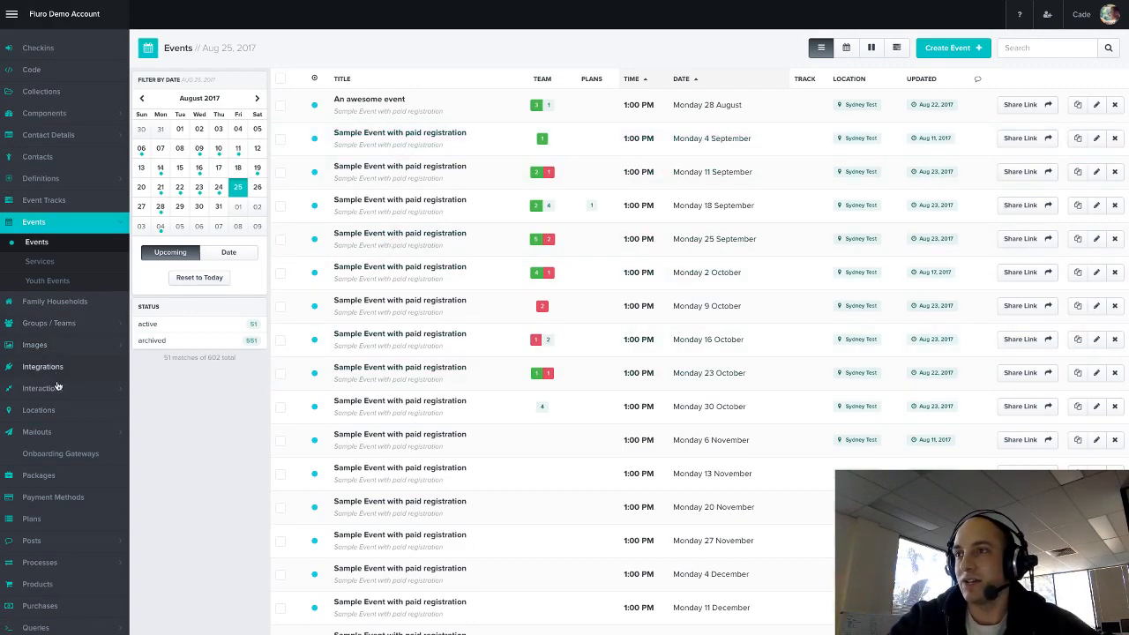
{"action": "left_click", "coordinate": [52, 160]}
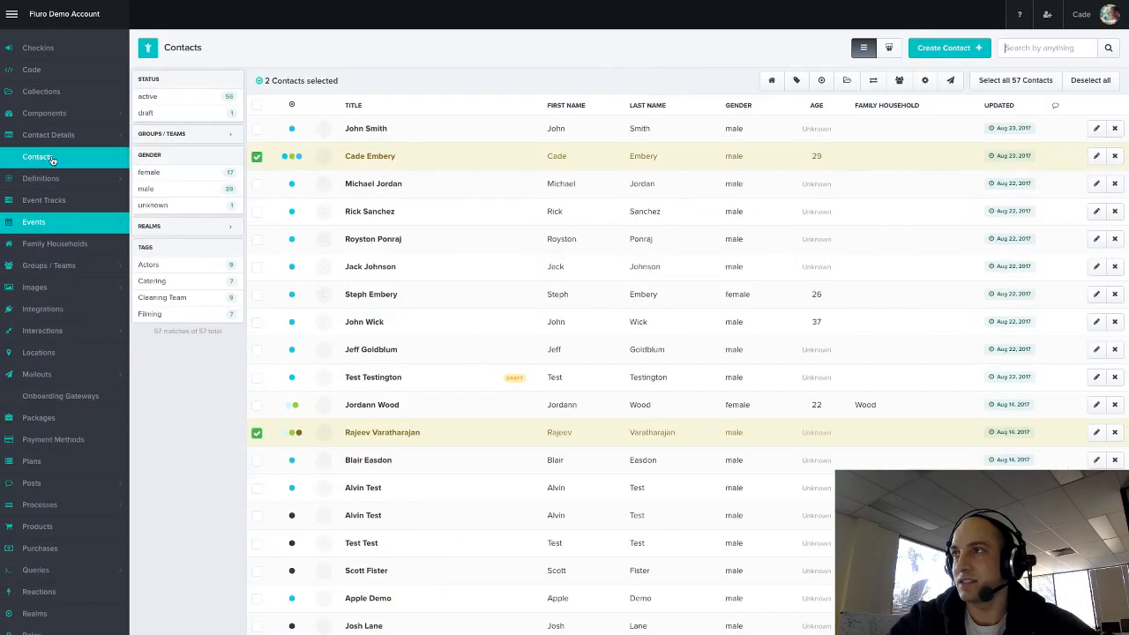
{"action": "left_click", "coordinate": [1094, 157]}
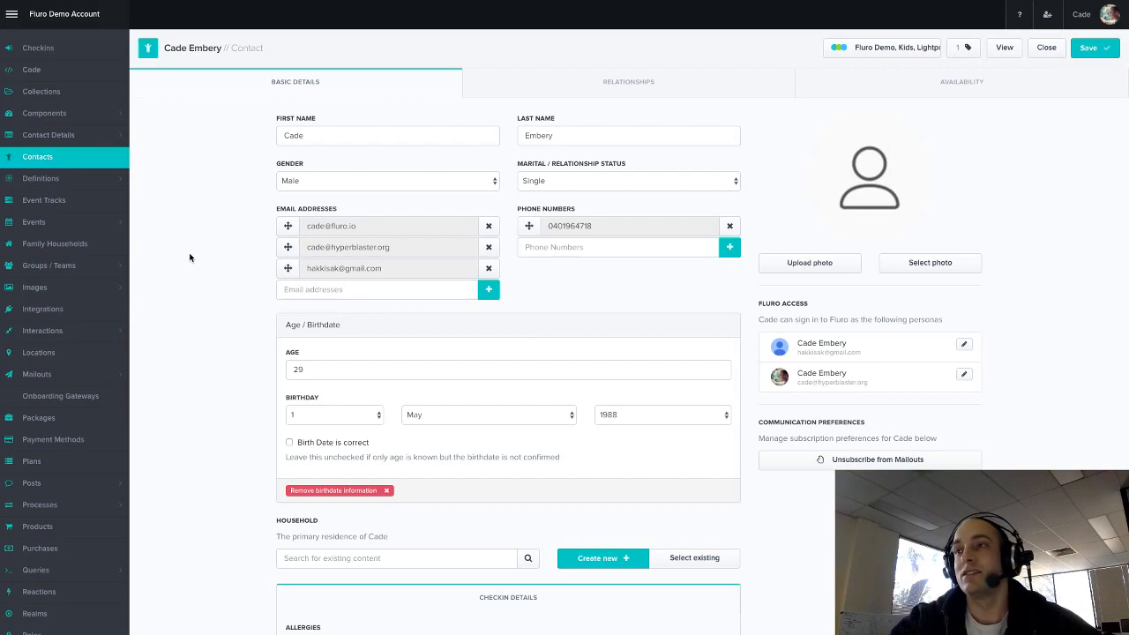
Return to the Contacts list and deselect both selected contacts
{"action": "left_click", "coordinate": [76, 163]}
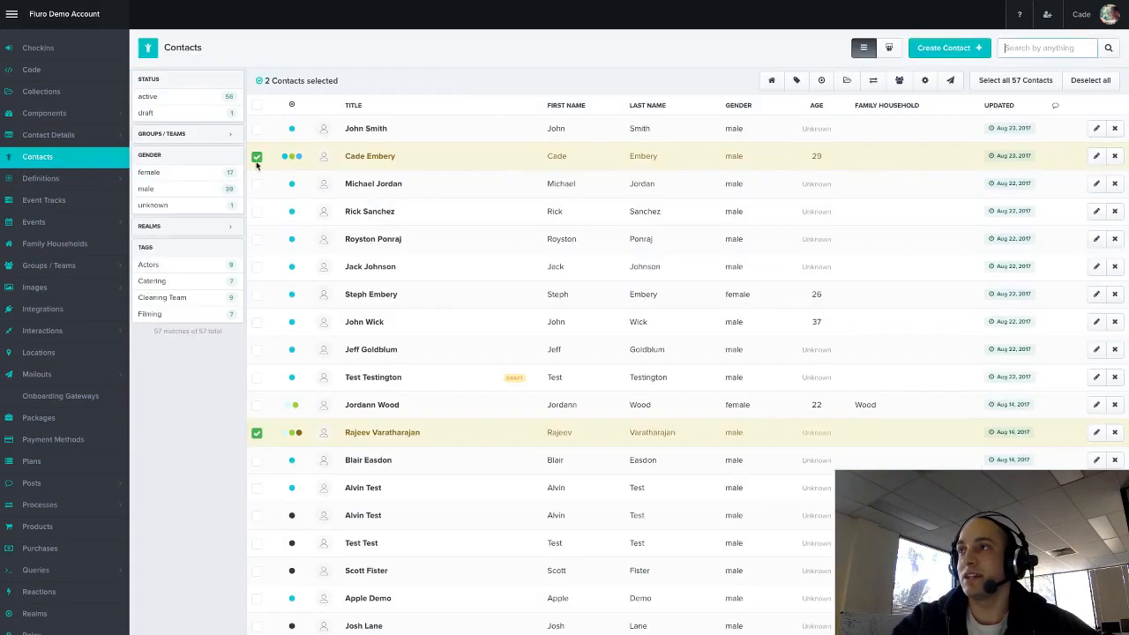
{"action": "left_click", "coordinate": [256, 157]}
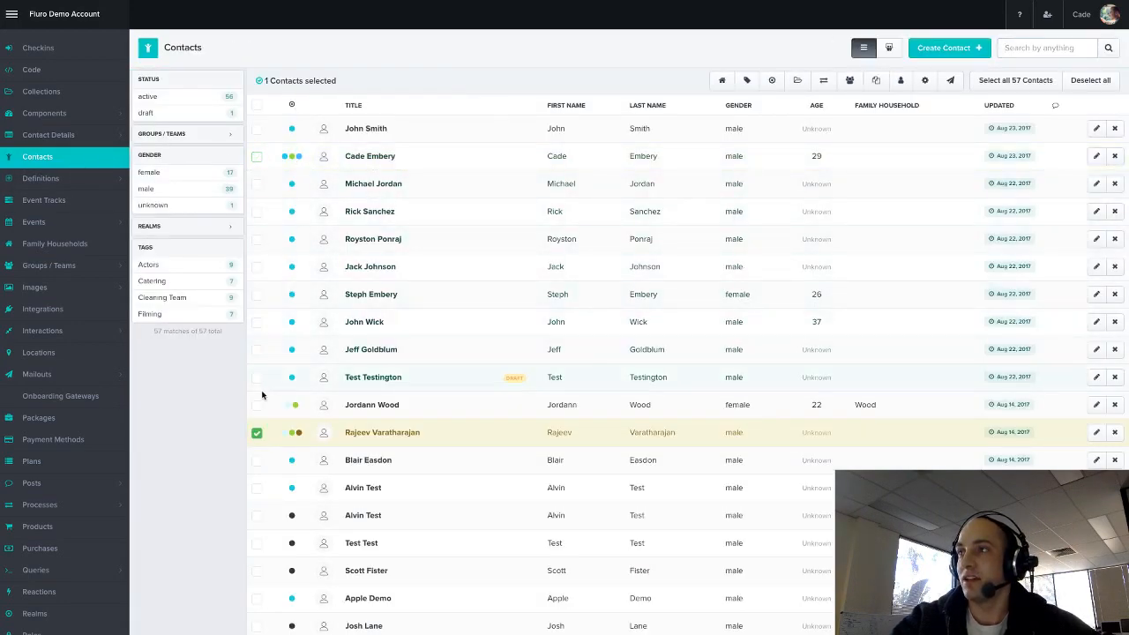
{"action": "left_click", "coordinate": [256, 432]}
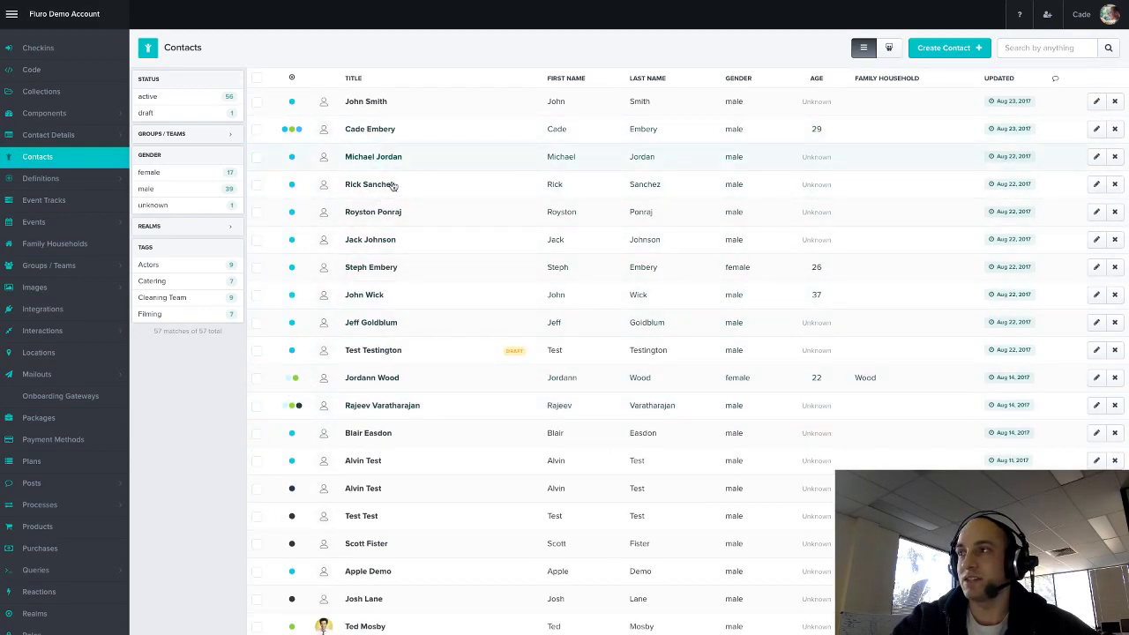
Show the duplicate contacts, select both records of the first duplicate pair and merge them
{"action": "left_click", "coordinate": [893, 50]}
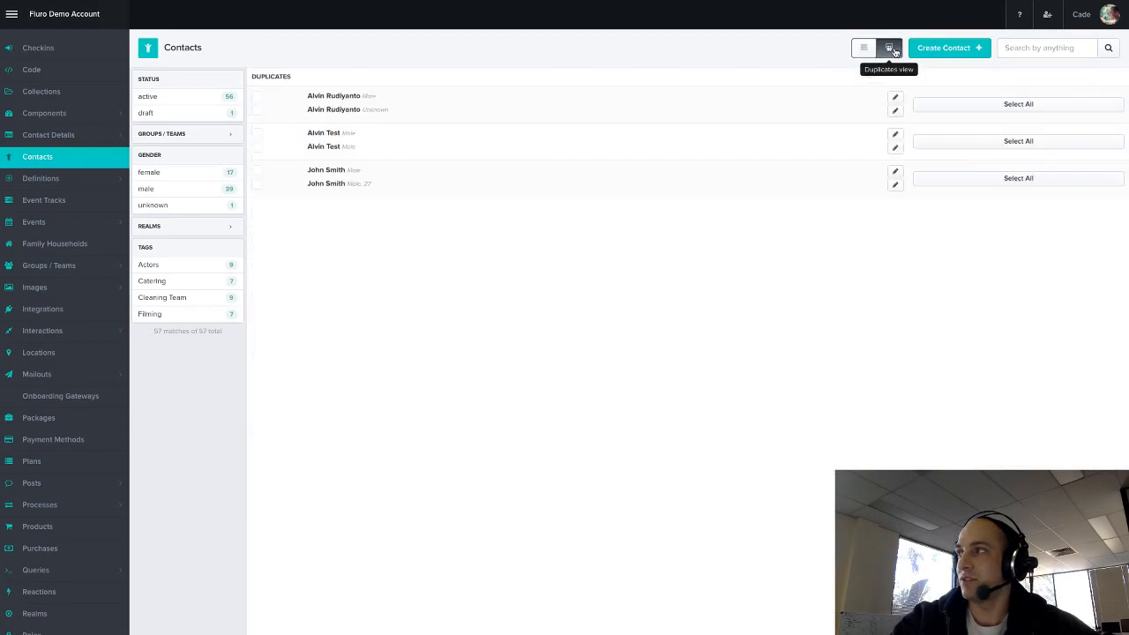
{"action": "left_click", "coordinate": [257, 97]}
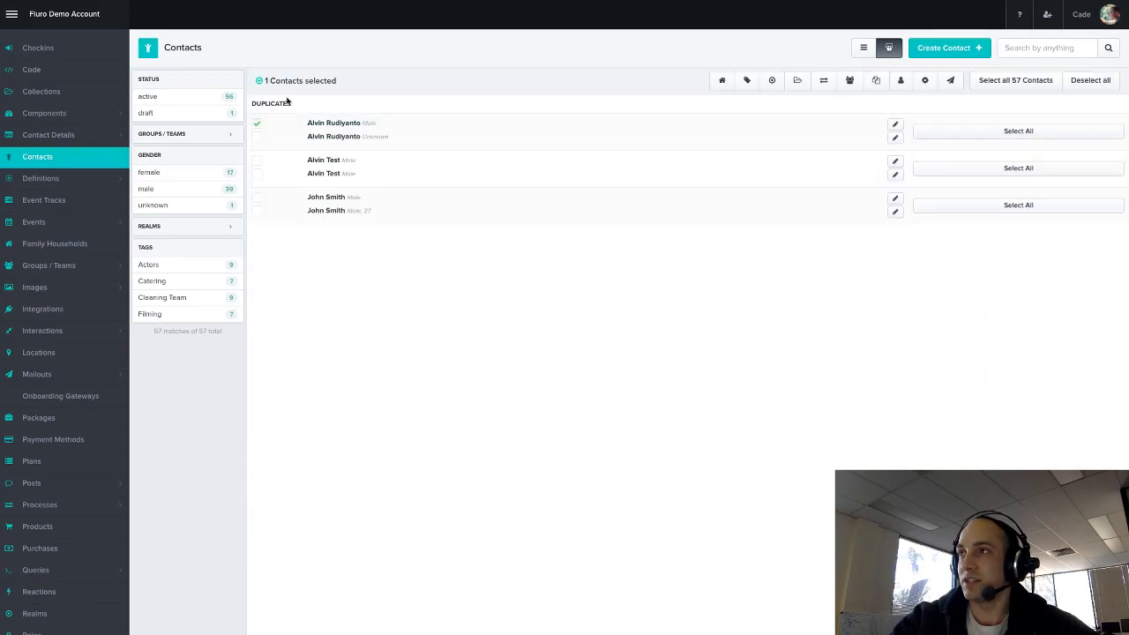
{"action": "left_click", "coordinate": [257, 136]}
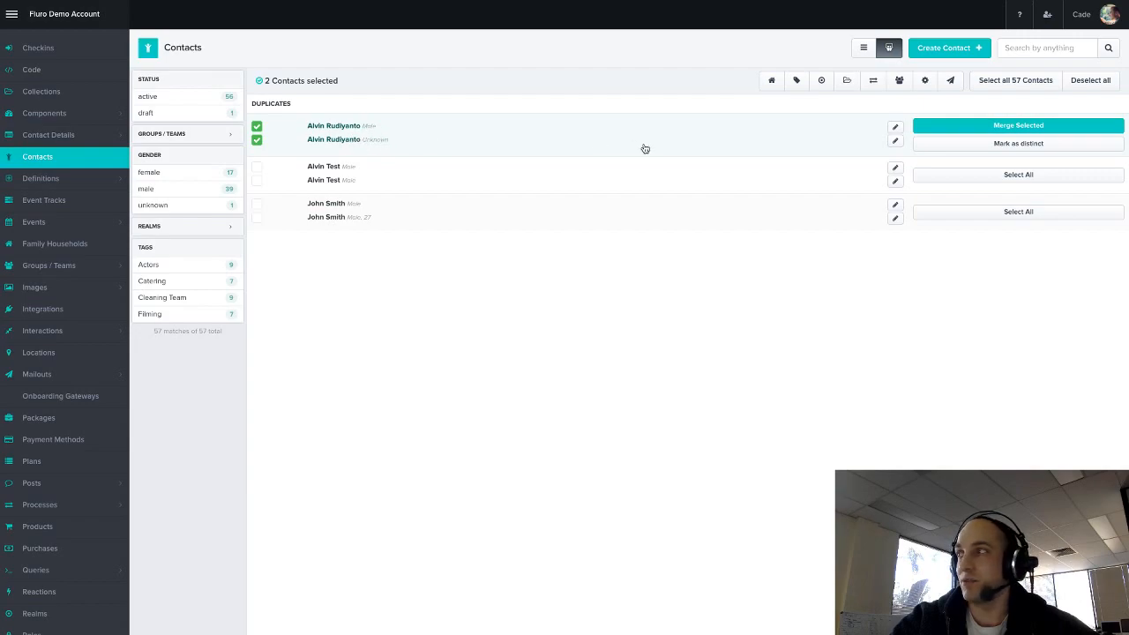
{"action": "left_click", "coordinate": [999, 128]}
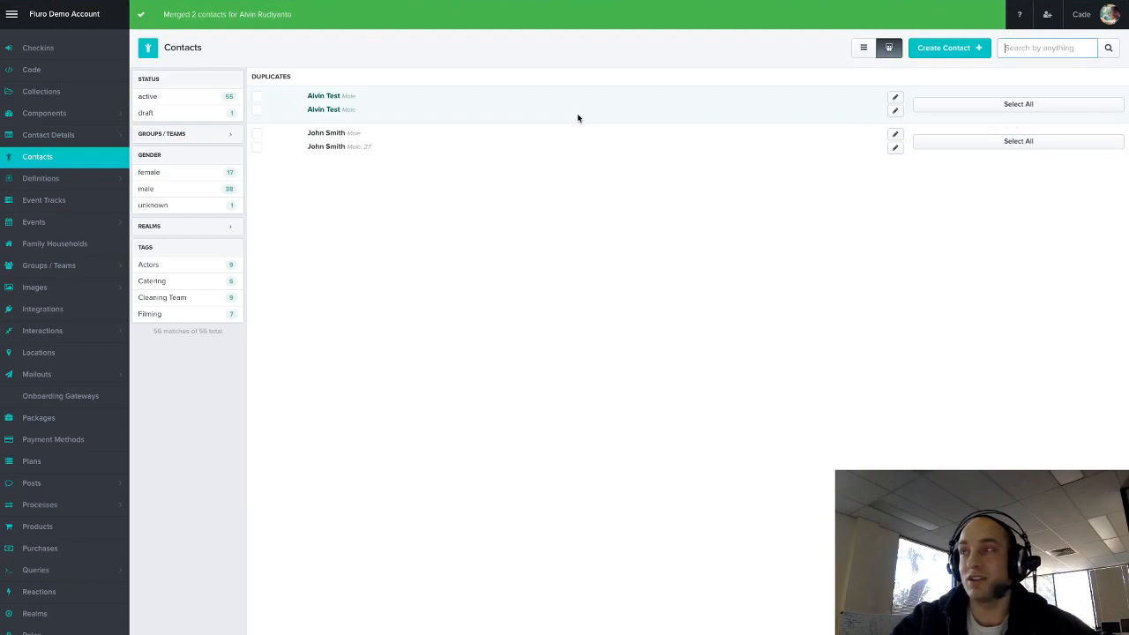
Return to the contact list view, search for the merged contact by first name and open its record
{"action": "left_click", "coordinate": [887, 49]}
{"action": "left_click", "coordinate": [1047, 48]}
{"action": "type", "text": "alvin"}
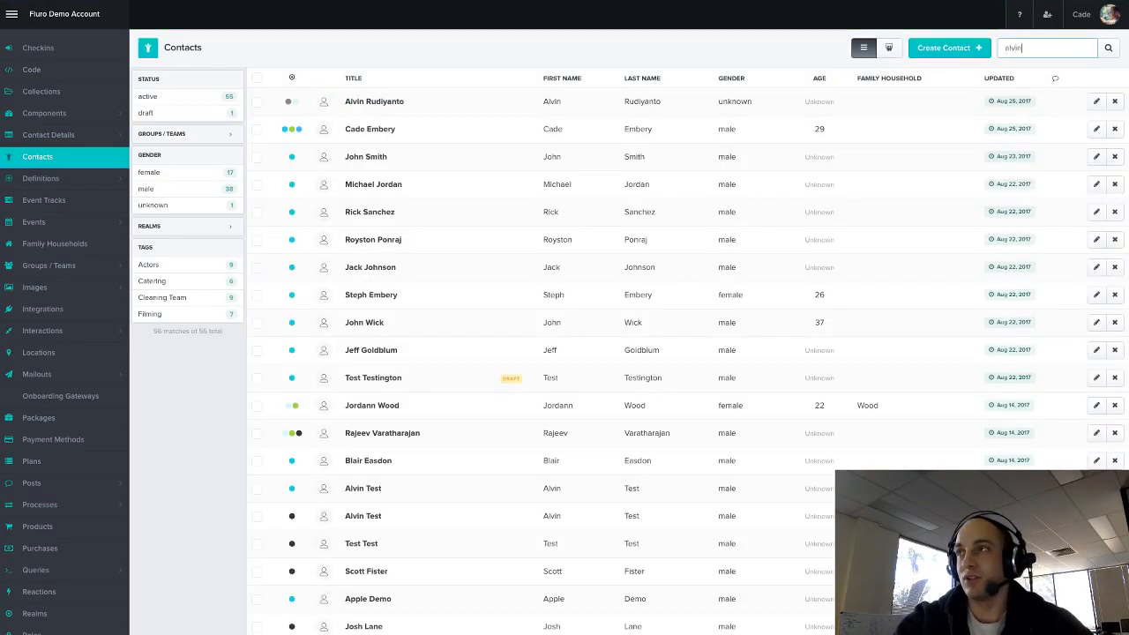
{"action": "left_click", "coordinate": [395, 102]}
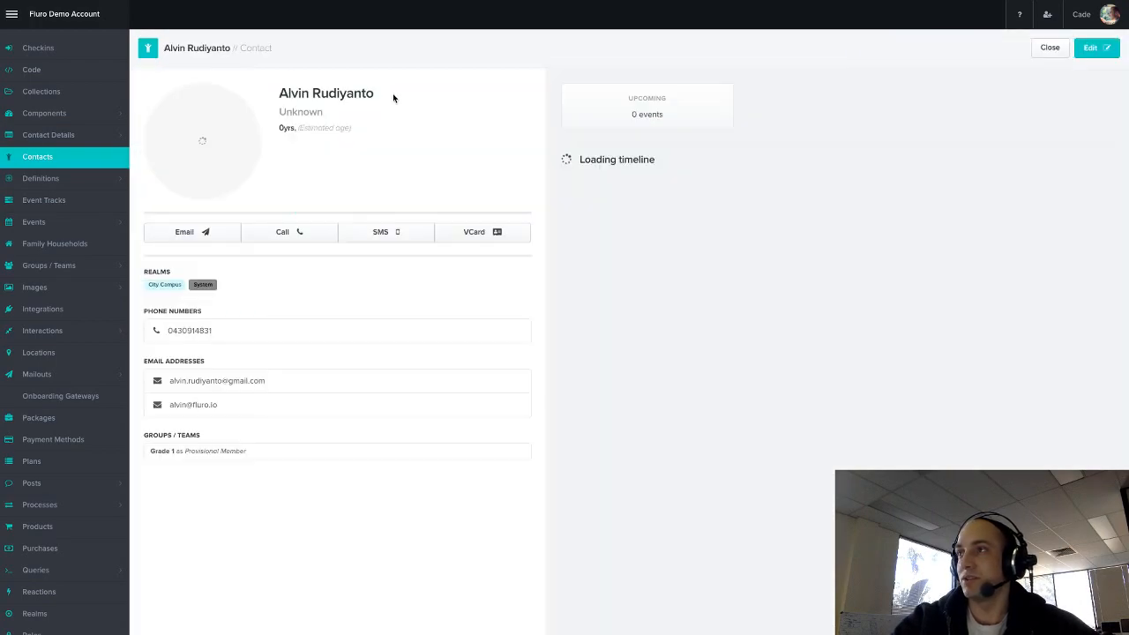